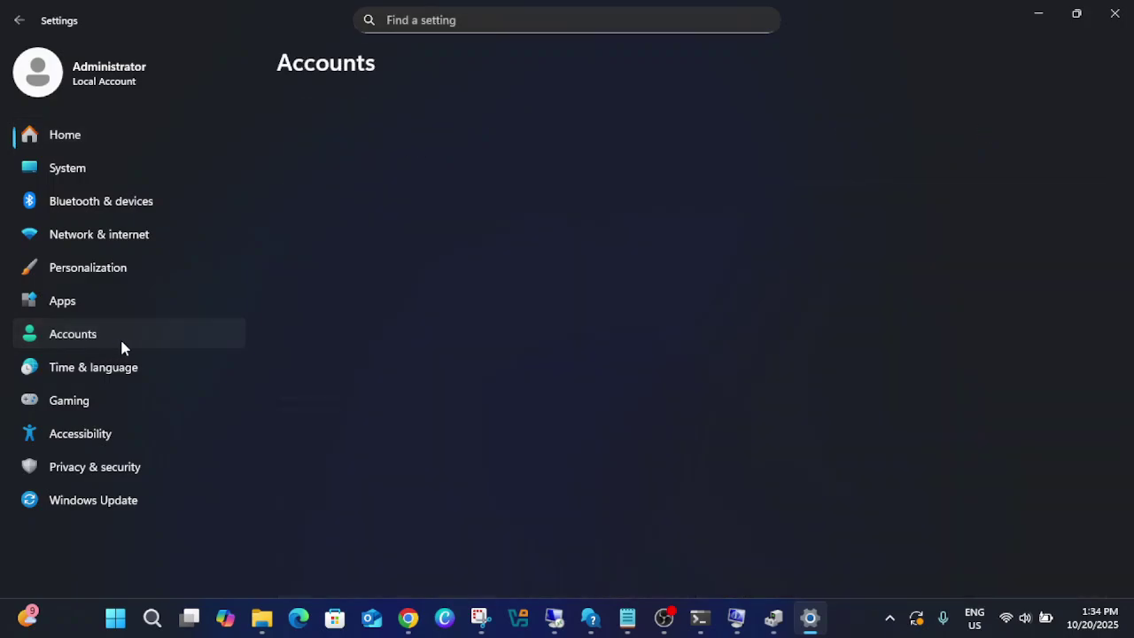
Step: Open the account sign-in options and expand Fingerprint recognition (Windows Hello) to check its availability
{"action": "scroll", "coordinate": [513, 445], "scroll_direction": "down", "scroll_amount": 2}
{"action": "scroll", "coordinate": [512, 445], "scroll_direction": "down", "scroll_amount": 2}
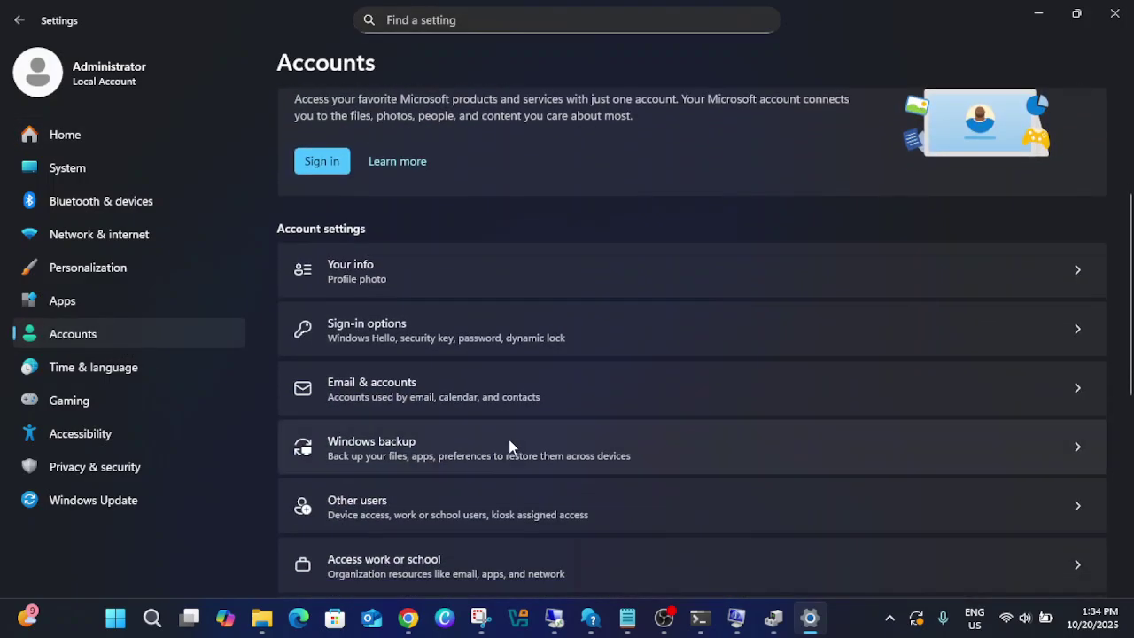
{"action": "left_click", "coordinate": [400, 338]}
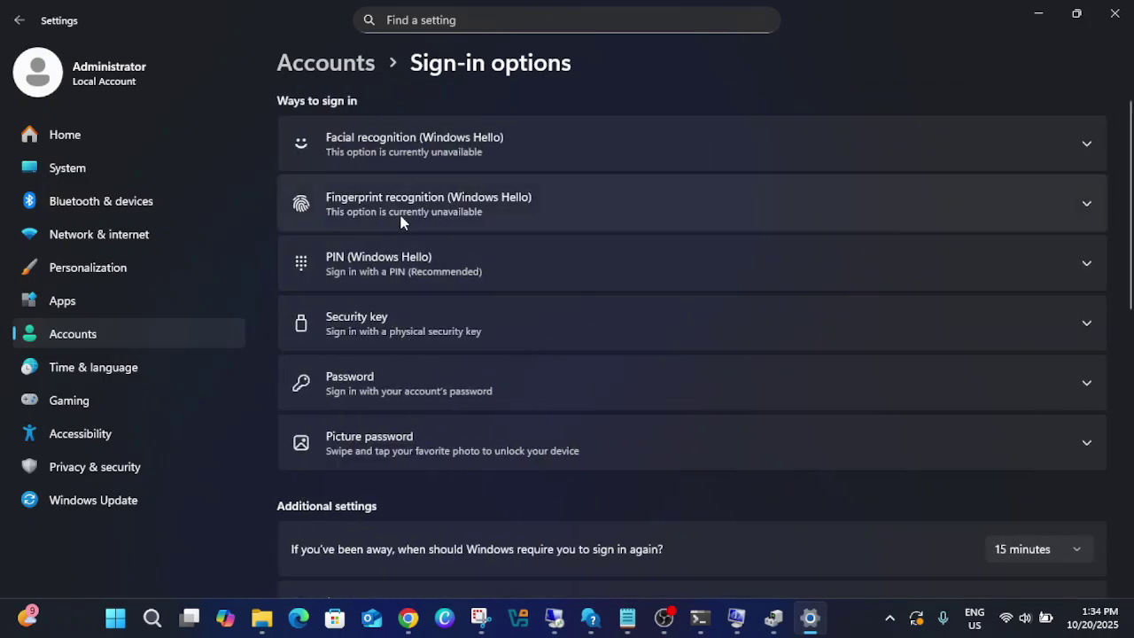
{"action": "left_click", "coordinate": [494, 212]}
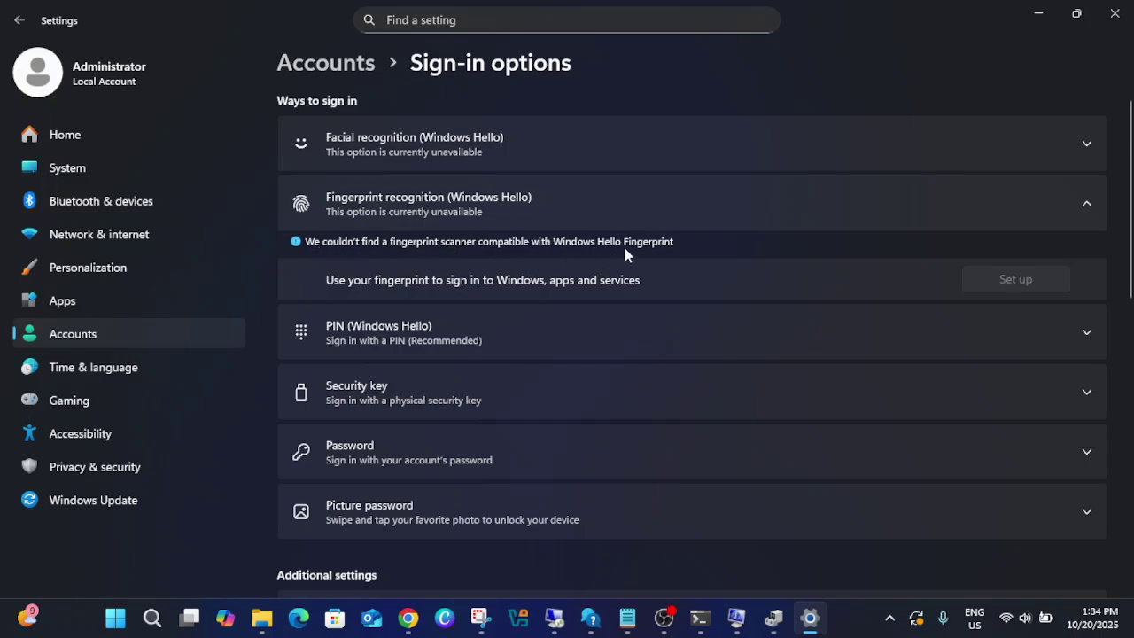
Step: Search Windows for the Services console and run it as administrator
{"action": "left_click", "coordinate": [152, 617]}
{"action": "type", "text": "servic"}
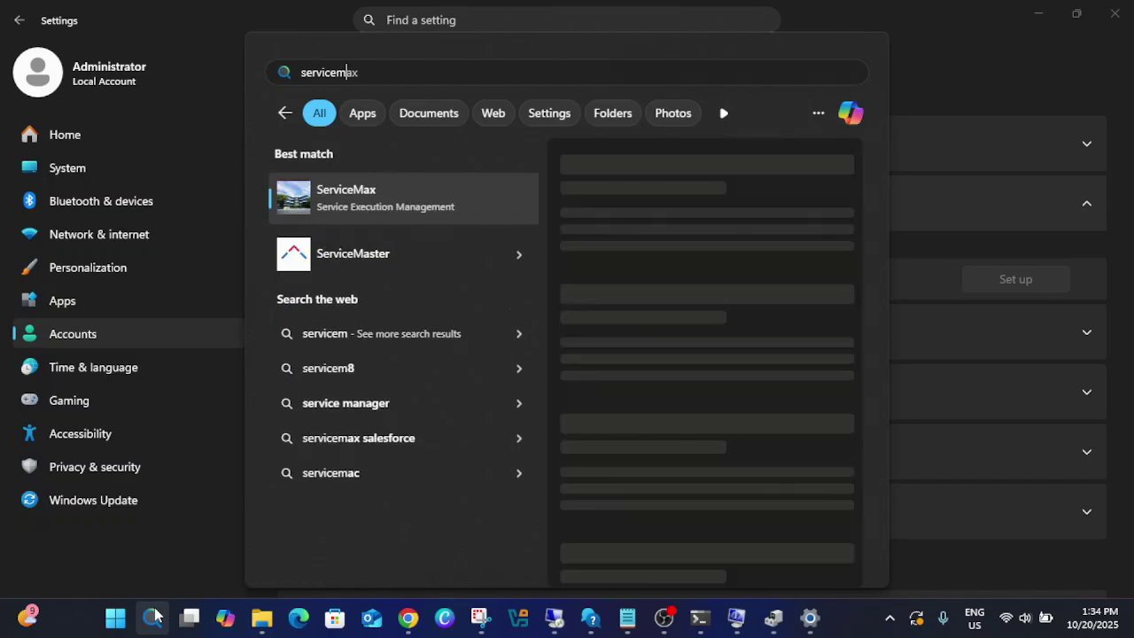
{"action": "type", "text": "em"}
{"action": "key", "text": "BackSpace"}
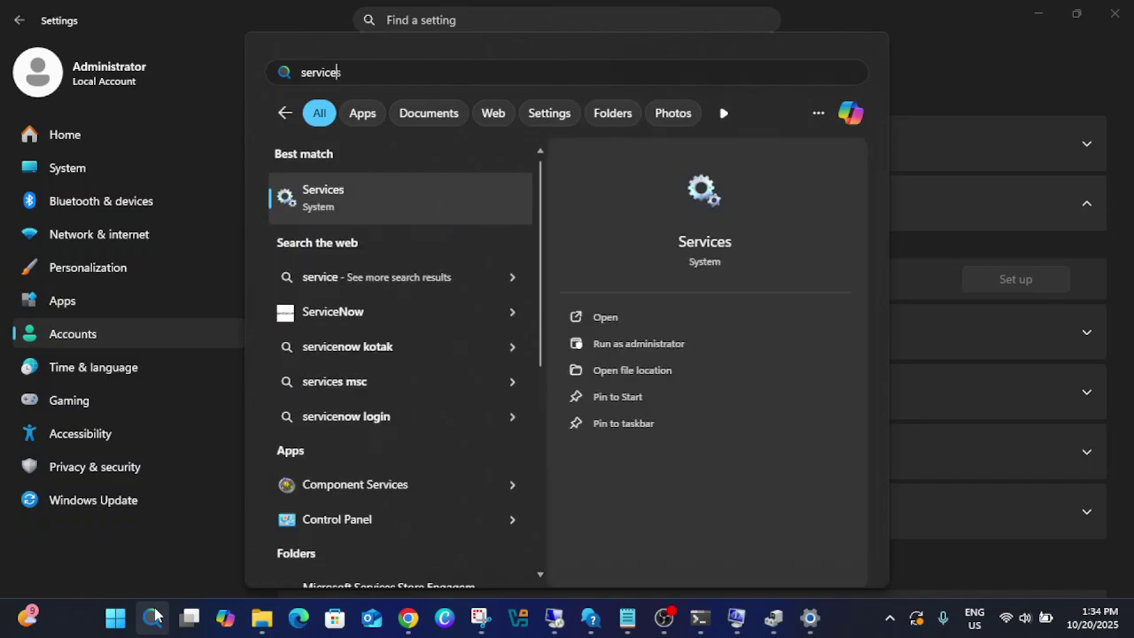
{"action": "left_click", "coordinate": [652, 345]}
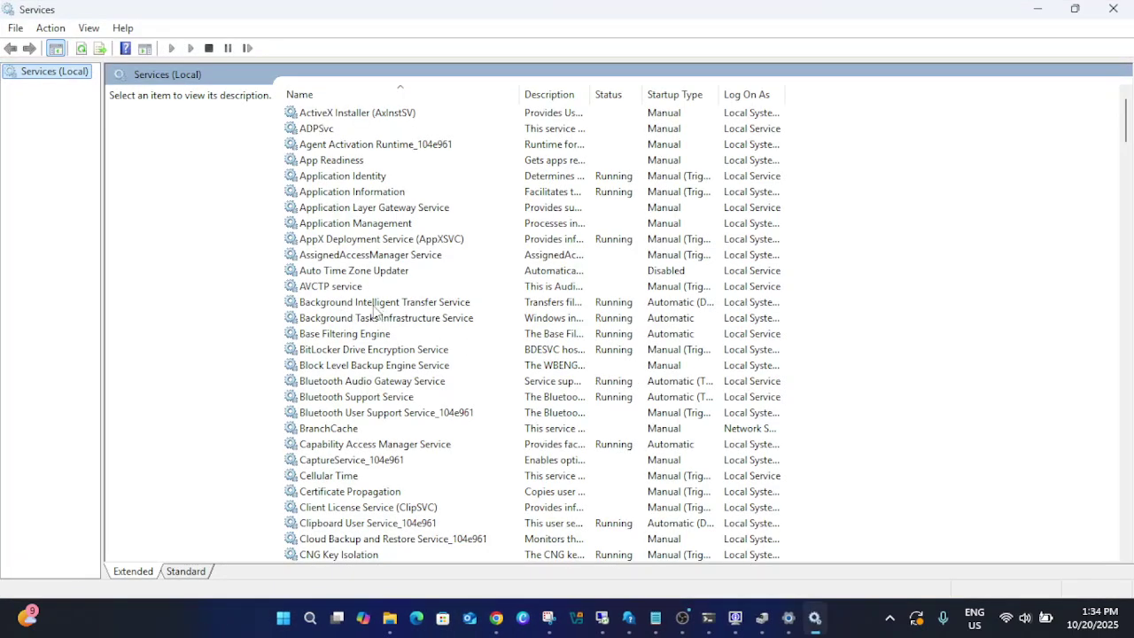
Step: Locate the Windows Biometric Service in the services list and open its properties
{"action": "left_click", "coordinate": [375, 304]}
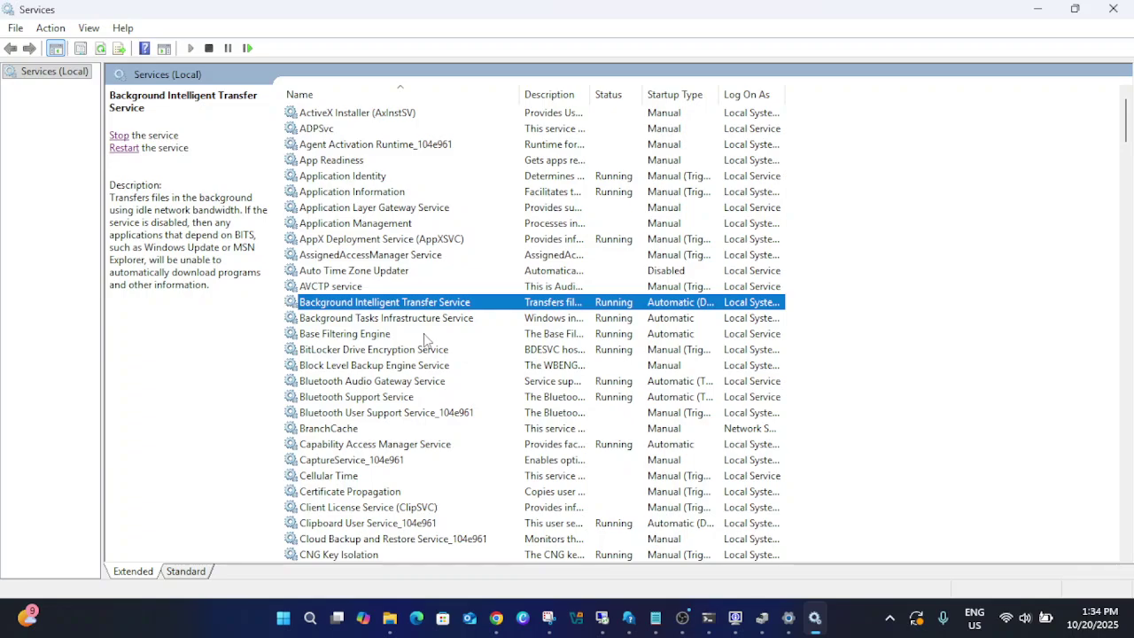
{"action": "key", "text": "w"}
{"action": "key", "text": "w"}
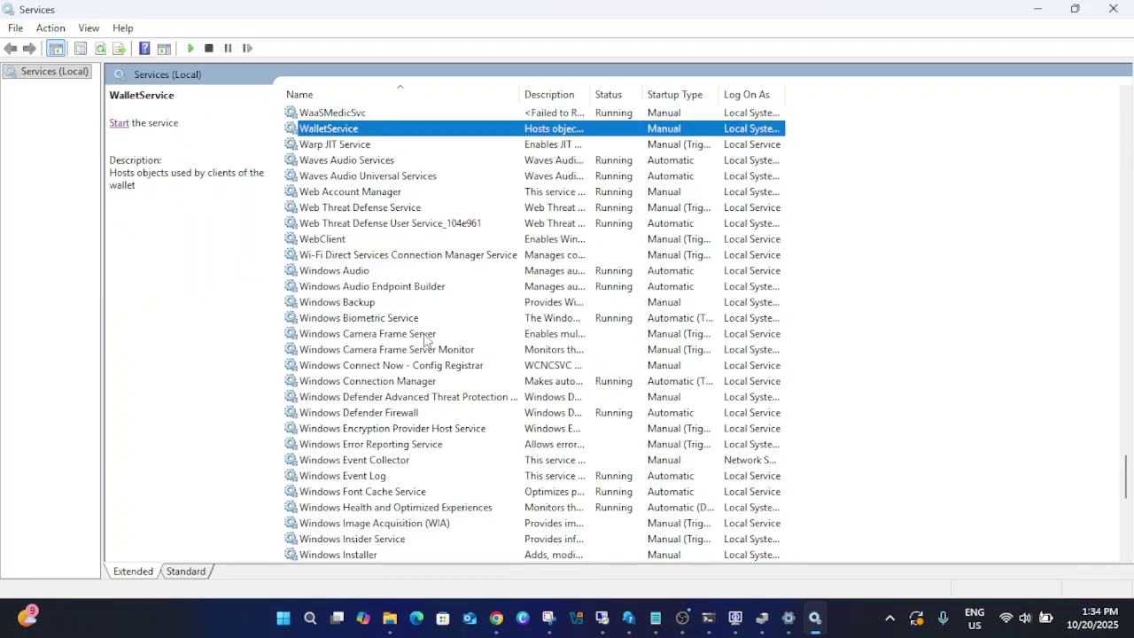
{"action": "left_click", "coordinate": [382, 319]}
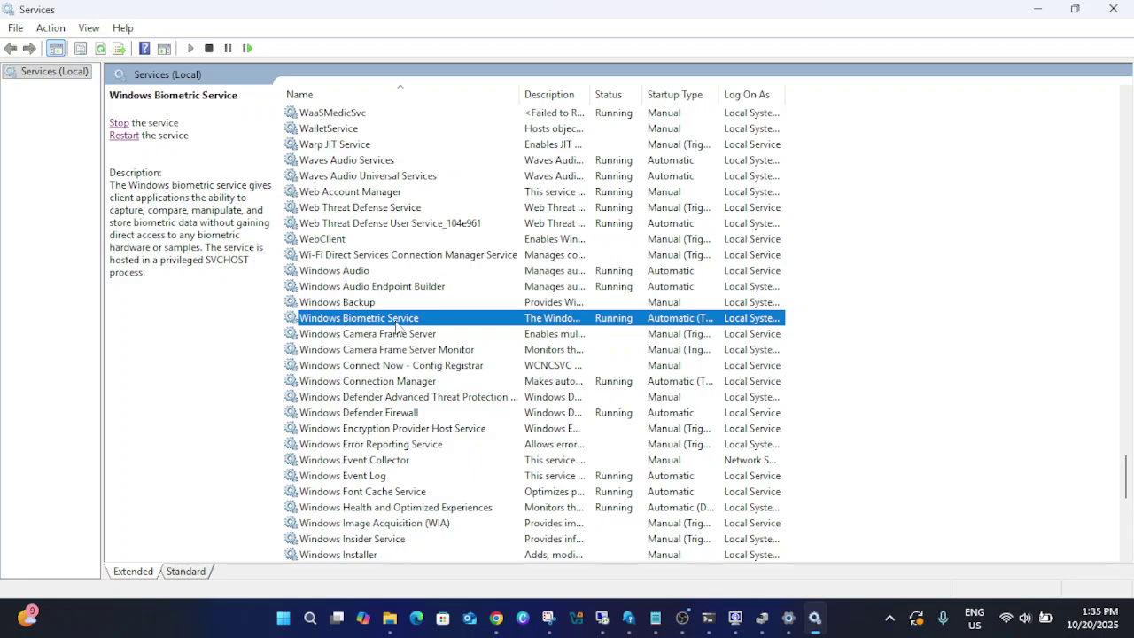
{"action": "right_click", "coordinate": [395, 325]}
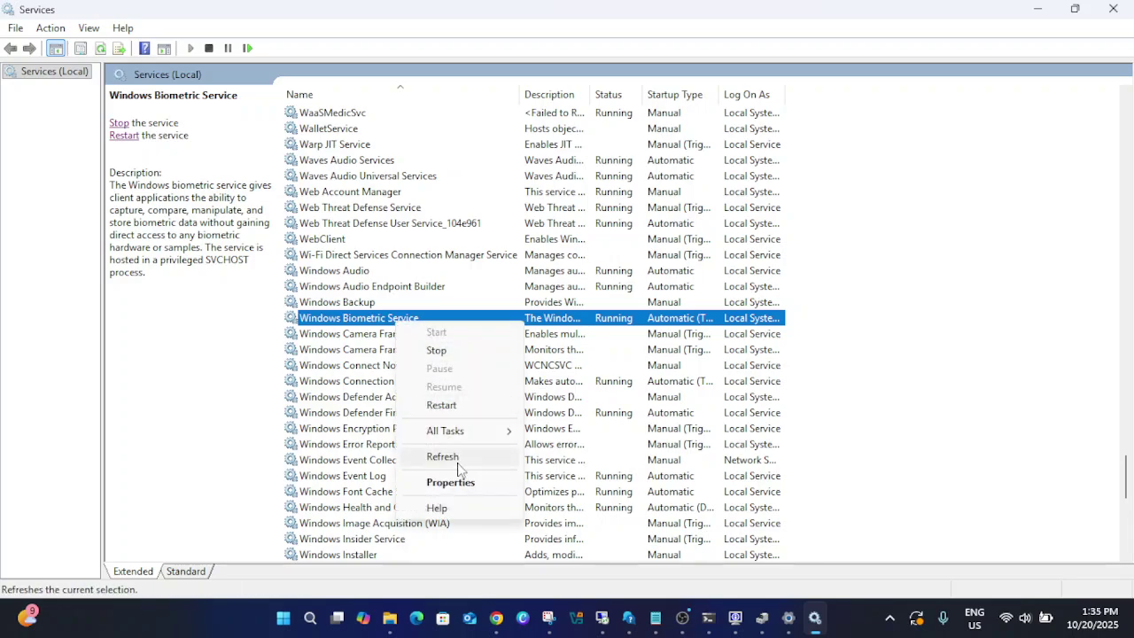
{"action": "left_click", "coordinate": [438, 480]}
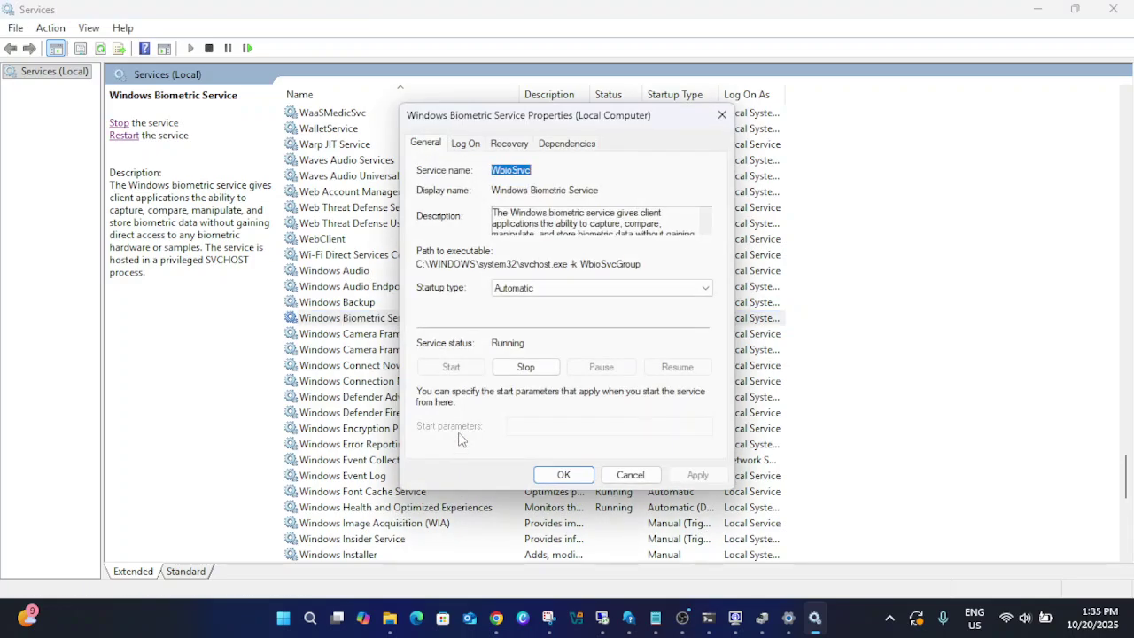
Step: Set the Windows Biometric Service's startup type to Automatic, and stop and start the service before applying the settings
{"action": "left_click", "coordinate": [501, 287]}
{"action": "left_click", "coordinate": [513, 299]}
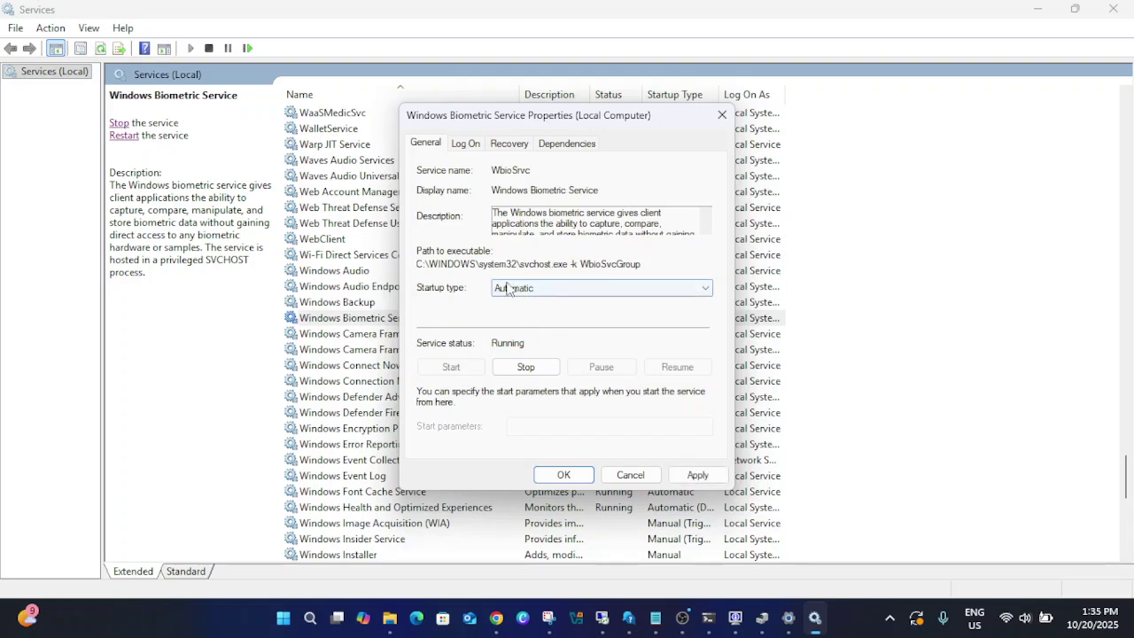
{"action": "left_click", "coordinate": [524, 368]}
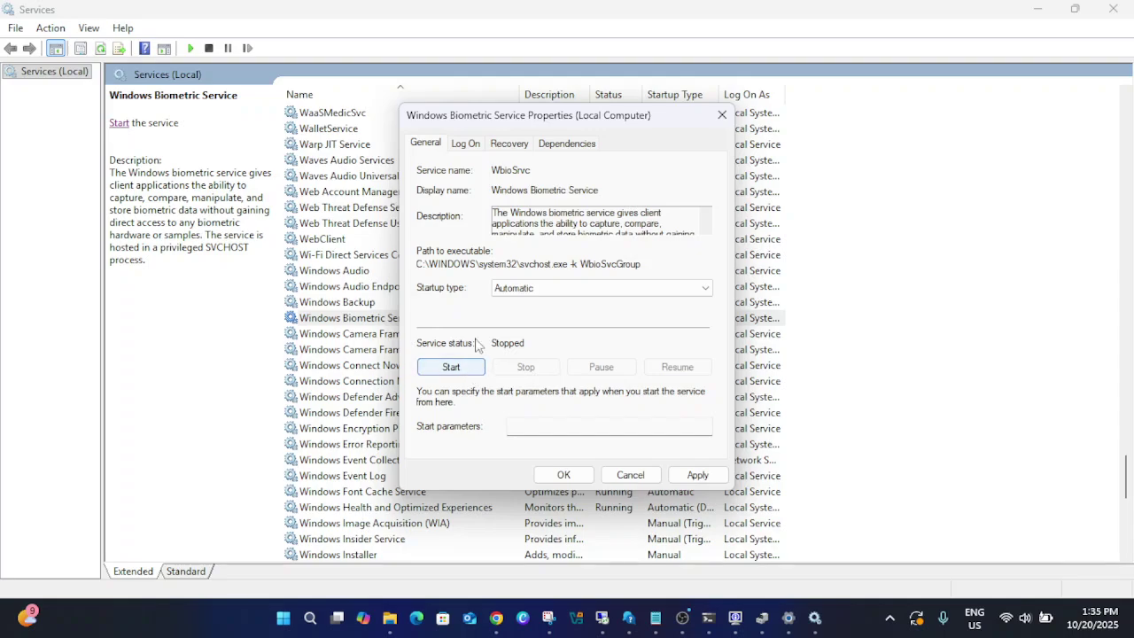
{"action": "left_click", "coordinate": [459, 373]}
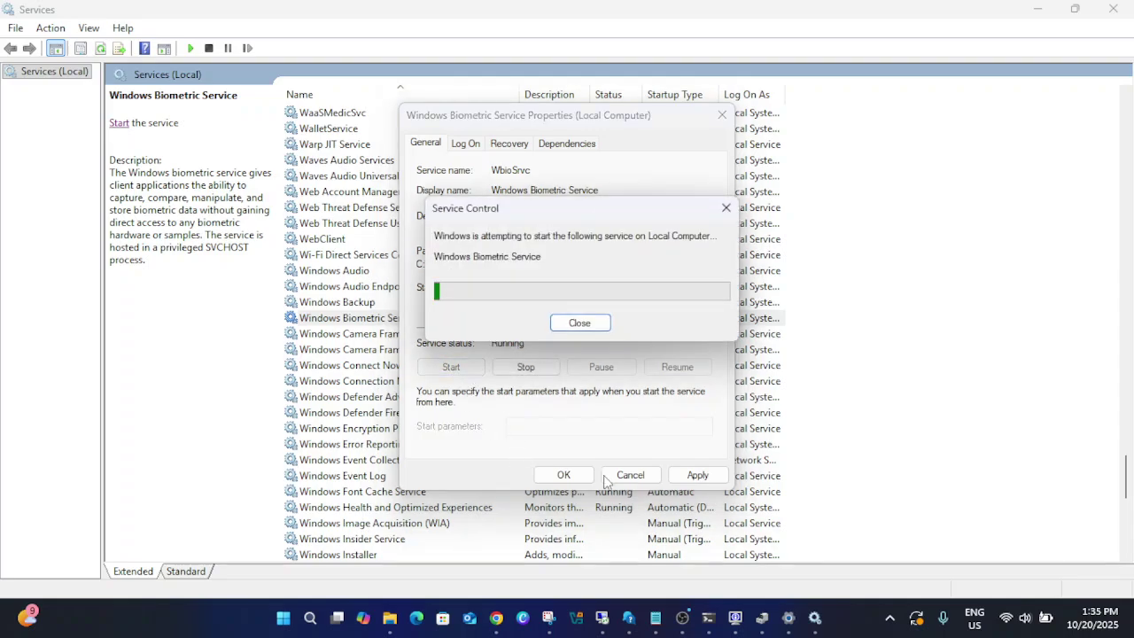
{"action": "left_click", "coordinate": [697, 475]}
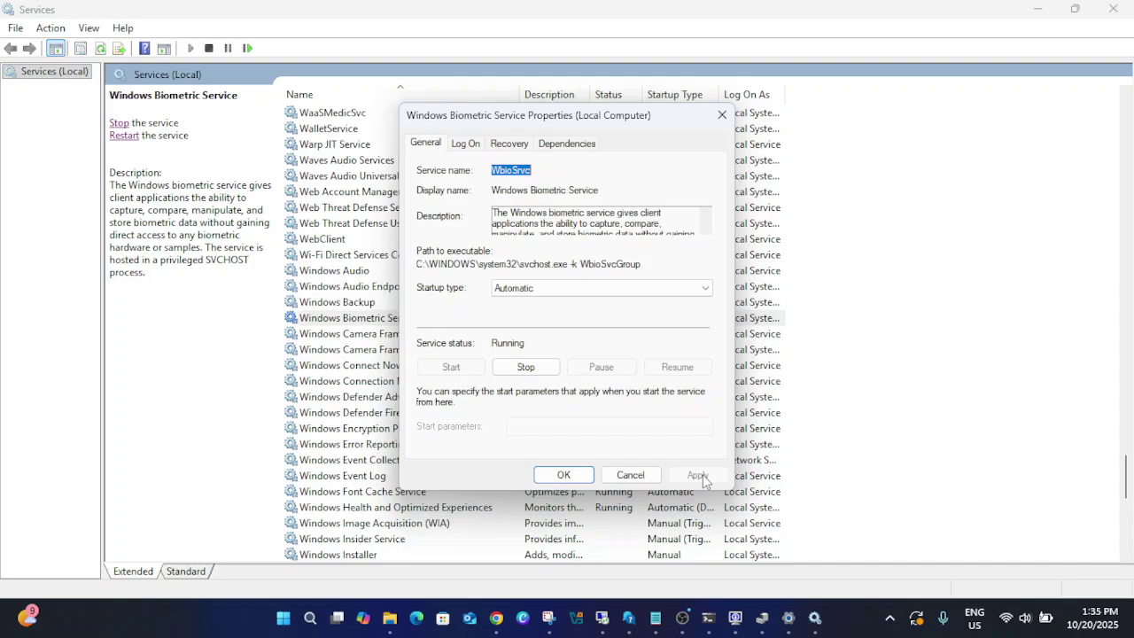
{"action": "left_click", "coordinate": [564, 474]}
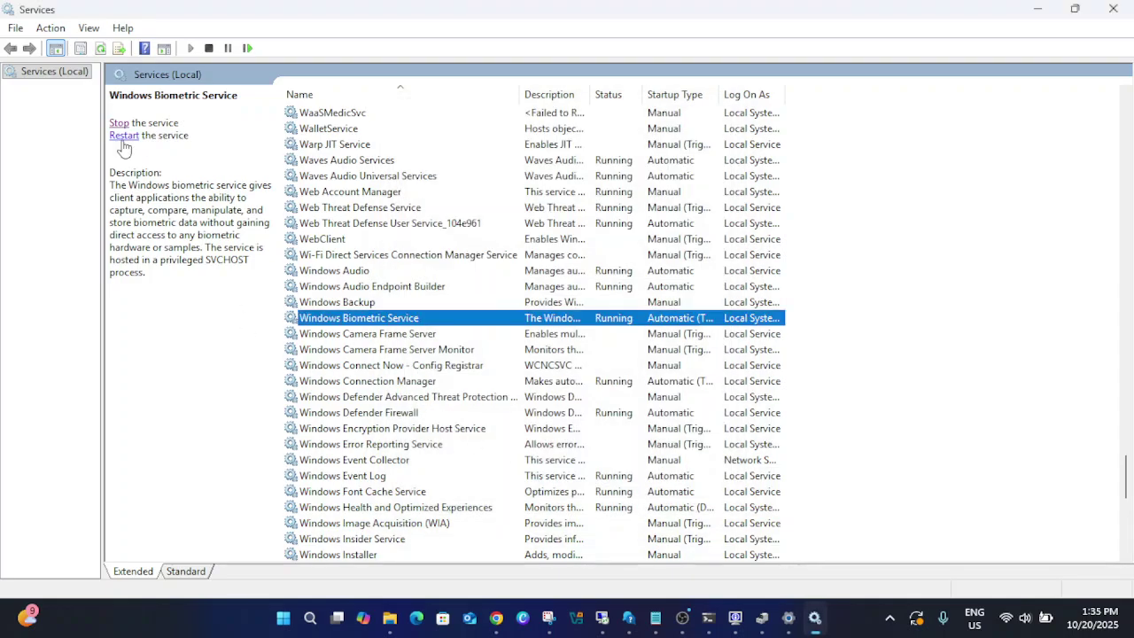
Step: Restart the Windows Biometric Service from the services list and minimize the Services window
{"action": "left_click", "coordinate": [123, 136]}
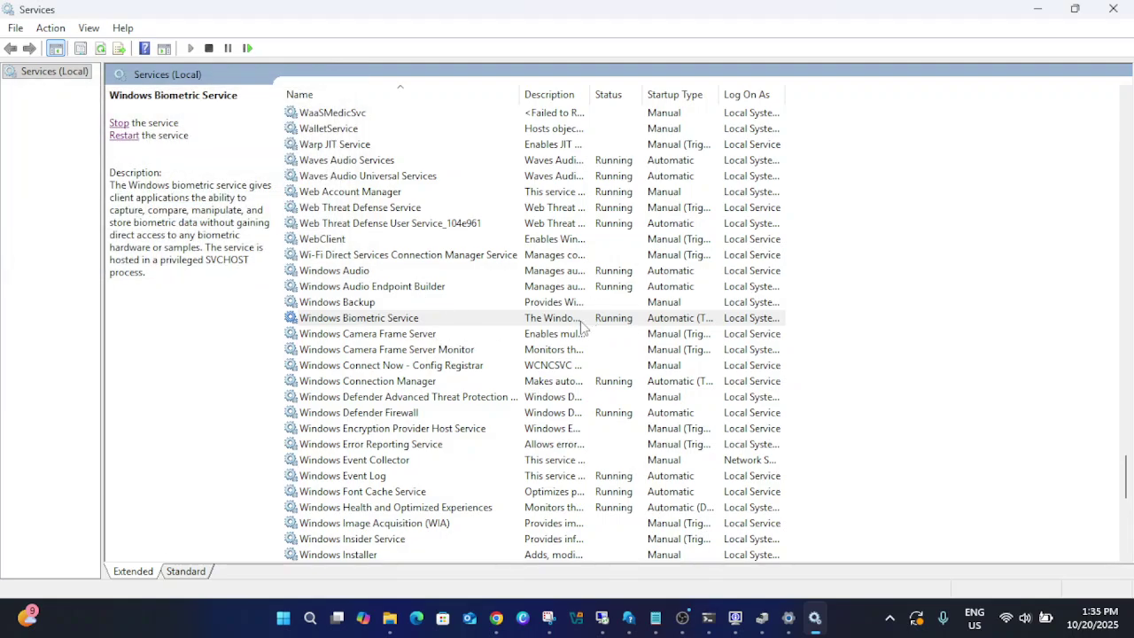
{"action": "left_click", "coordinate": [408, 322]}
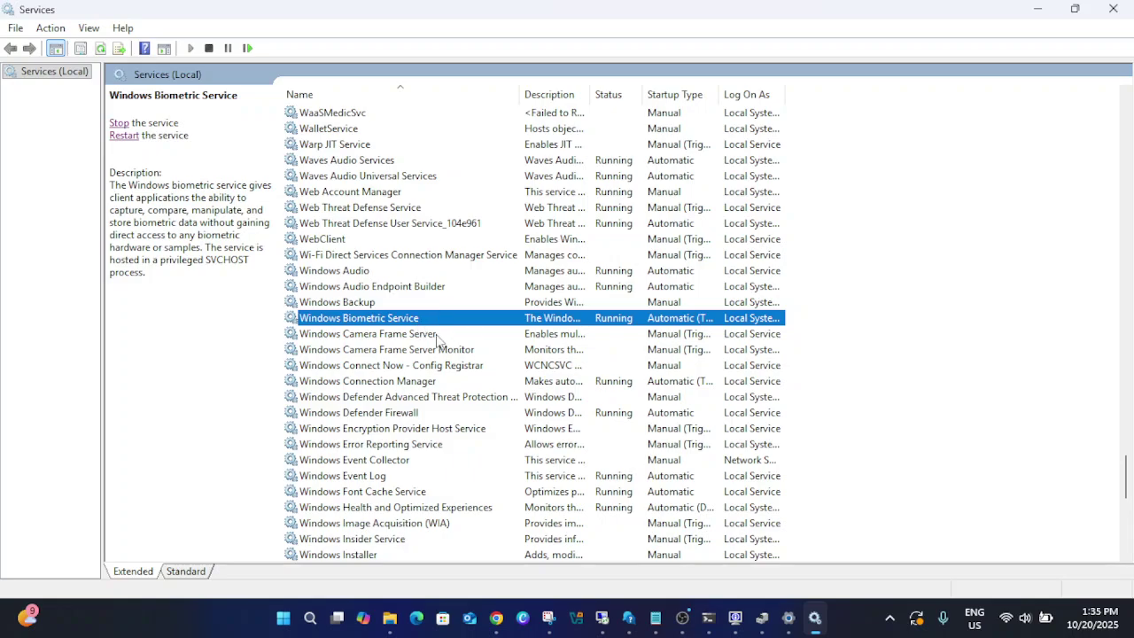
{"action": "left_click", "coordinate": [434, 335]}
{"action": "left_click", "coordinate": [430, 320]}
{"action": "left_click", "coordinate": [1037, 11]}
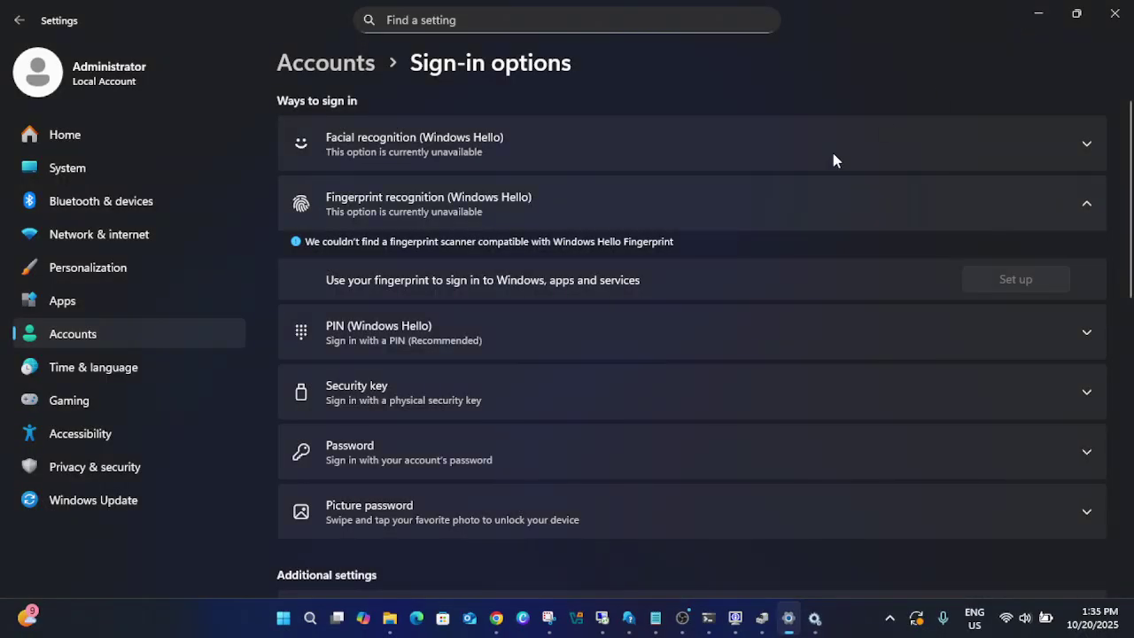
Step: Reopen the account sign-in options, recheck Fingerprint recognition (Windows Hello), and close Settings
{"action": "left_click", "coordinate": [102, 334]}
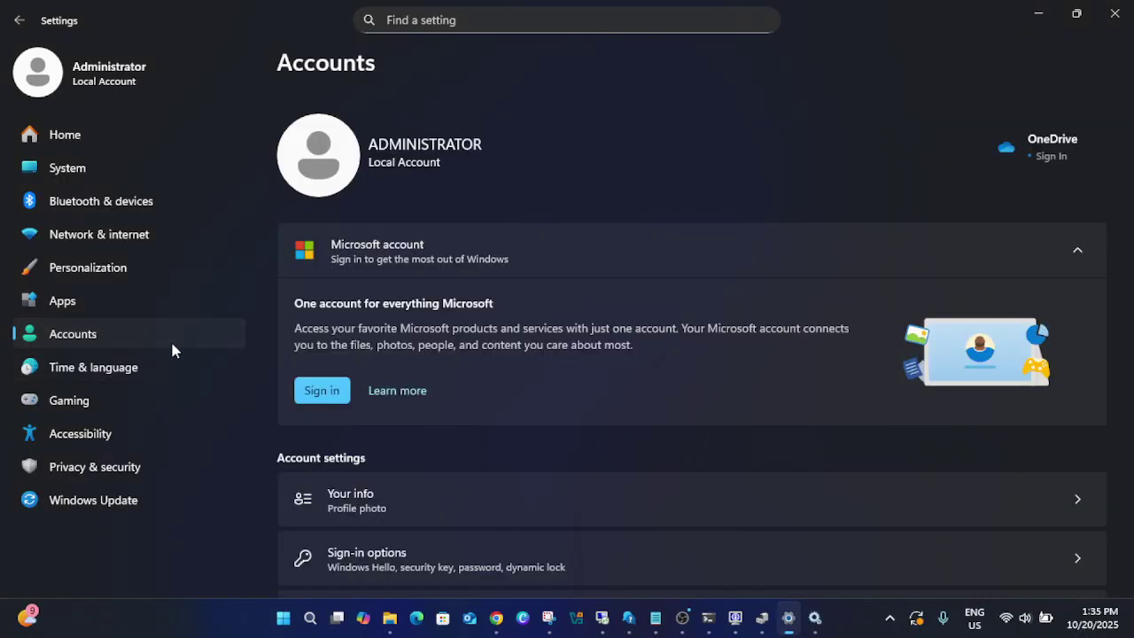
{"action": "scroll", "coordinate": [351, 425], "scroll_direction": "down", "scroll_amount": 2}
{"action": "left_click", "coordinate": [445, 424]}
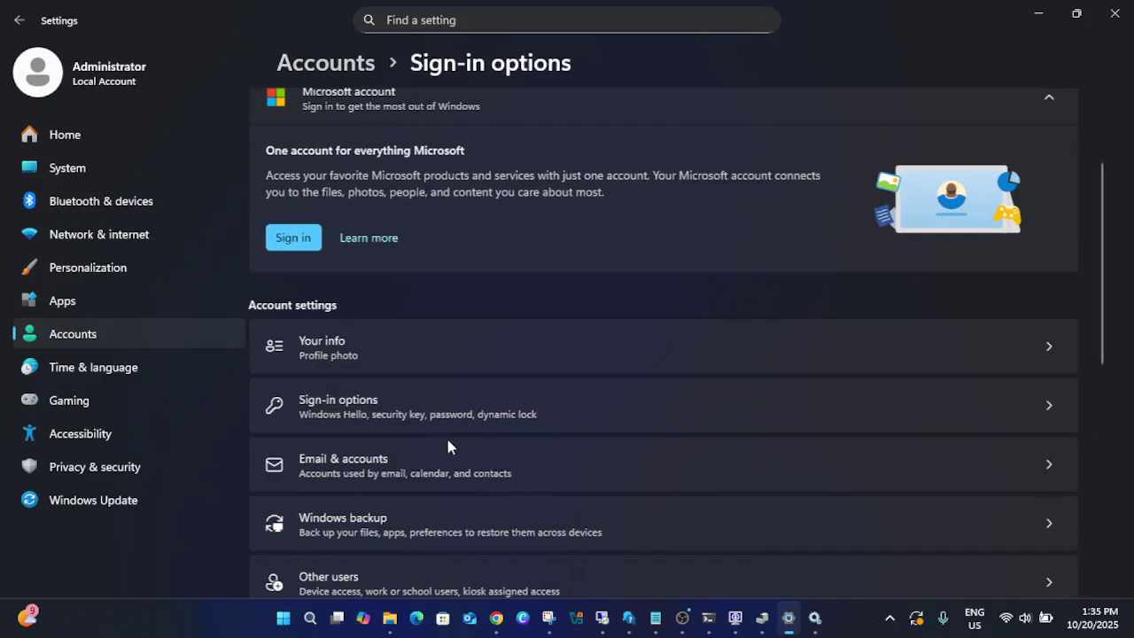
{"action": "left_click", "coordinate": [450, 210]}
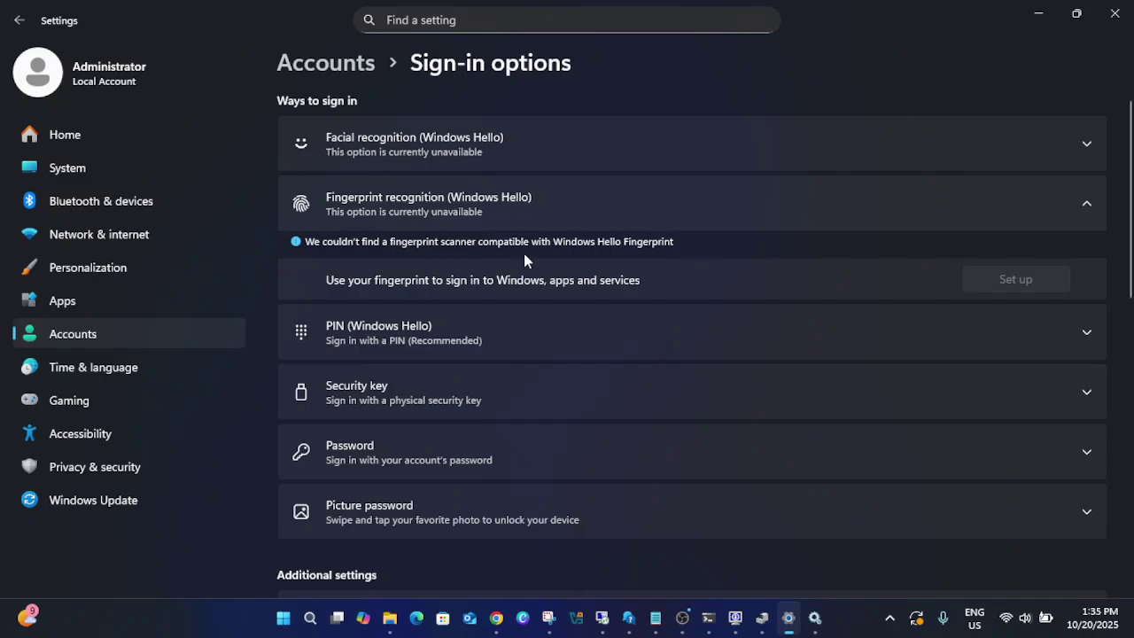
{"action": "left_click", "coordinate": [1113, 14]}
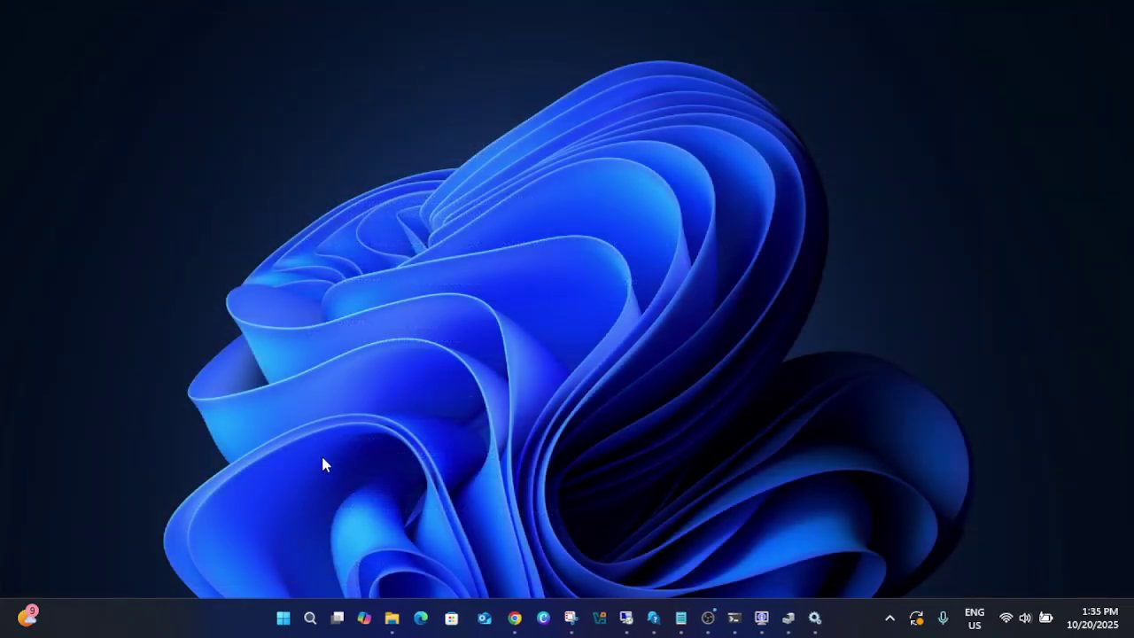
Step: Open Device Manager through Windows search and turn on the display of hidden devices
{"action": "left_click", "coordinate": [338, 617]}
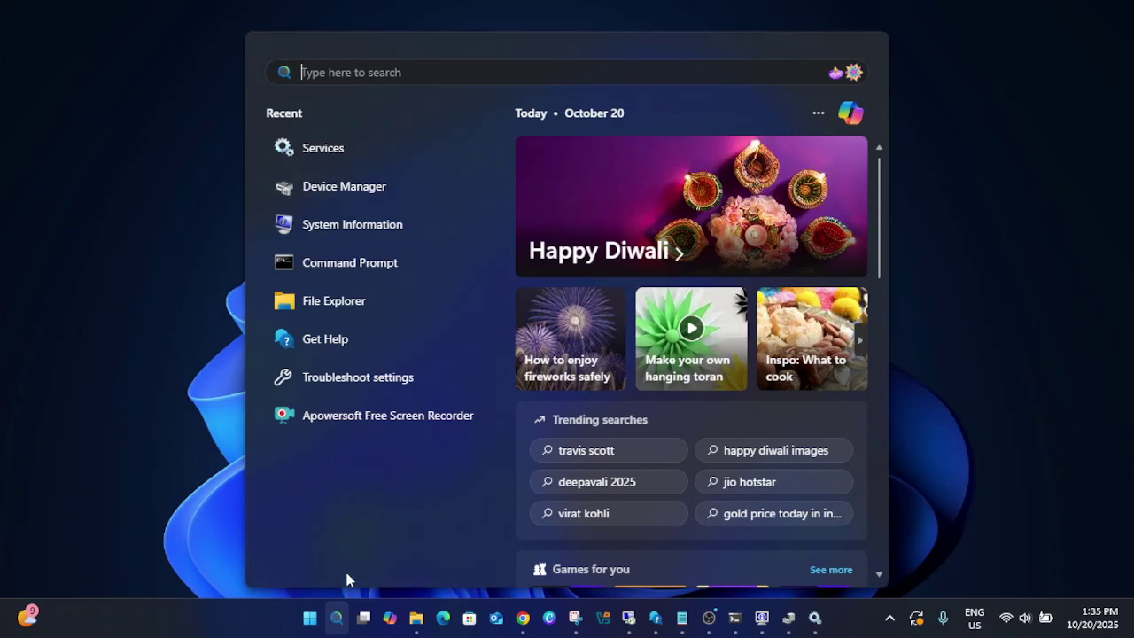
{"action": "type", "text": "devi"}
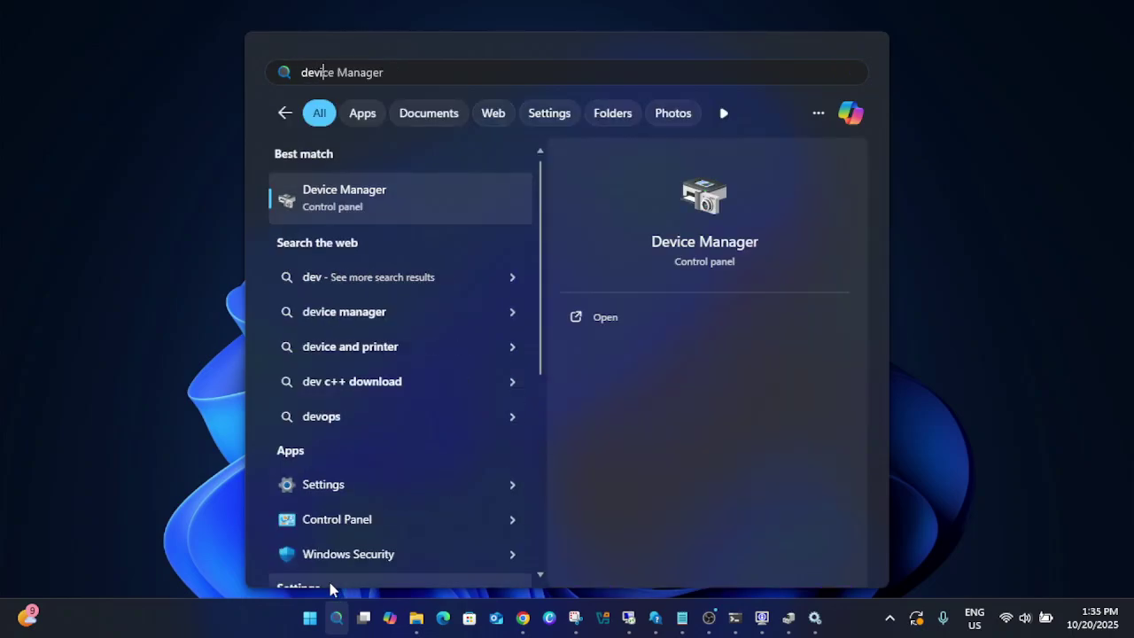
{"action": "left_click", "coordinate": [380, 217]}
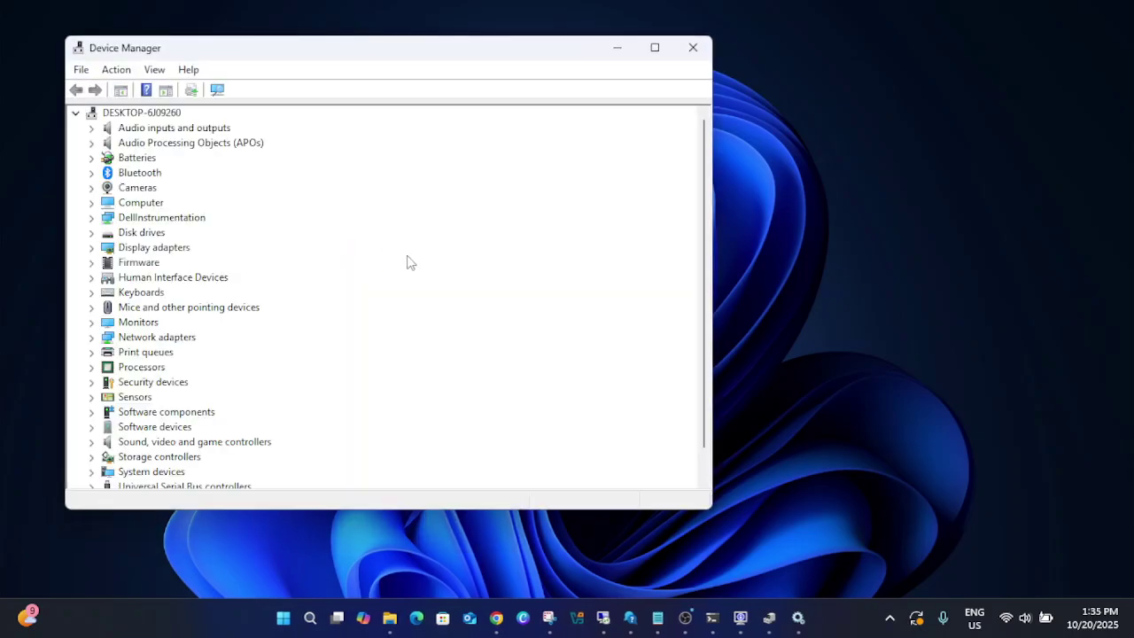
{"action": "left_click_drag", "start_coordinate": [397, 56], "coordinate": [516, 73]}
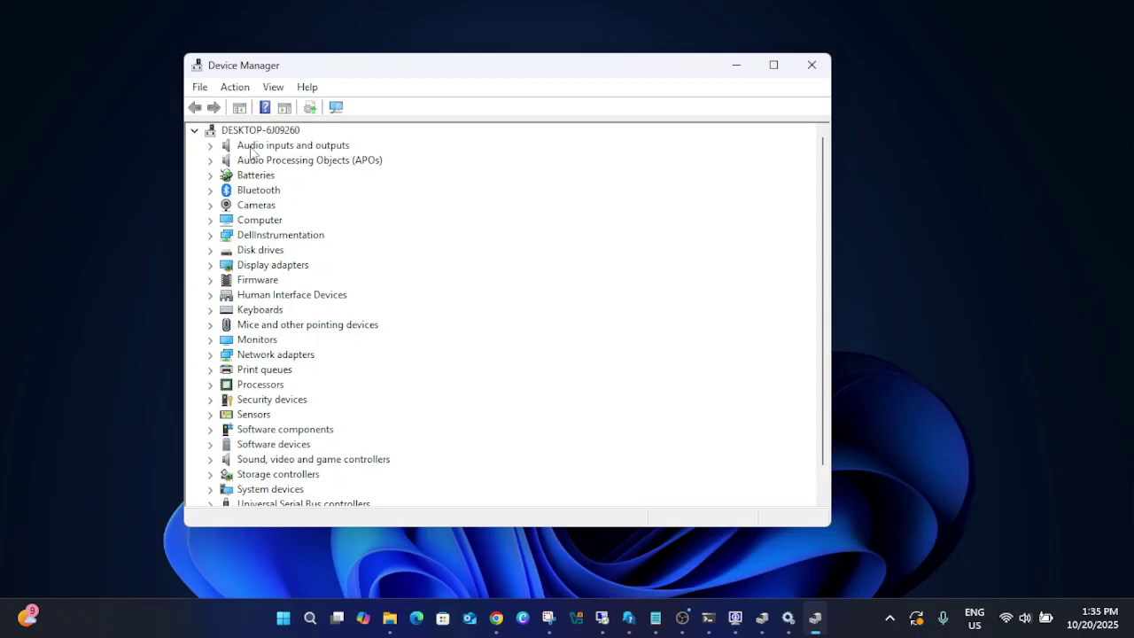
{"action": "left_click", "coordinate": [276, 87]}
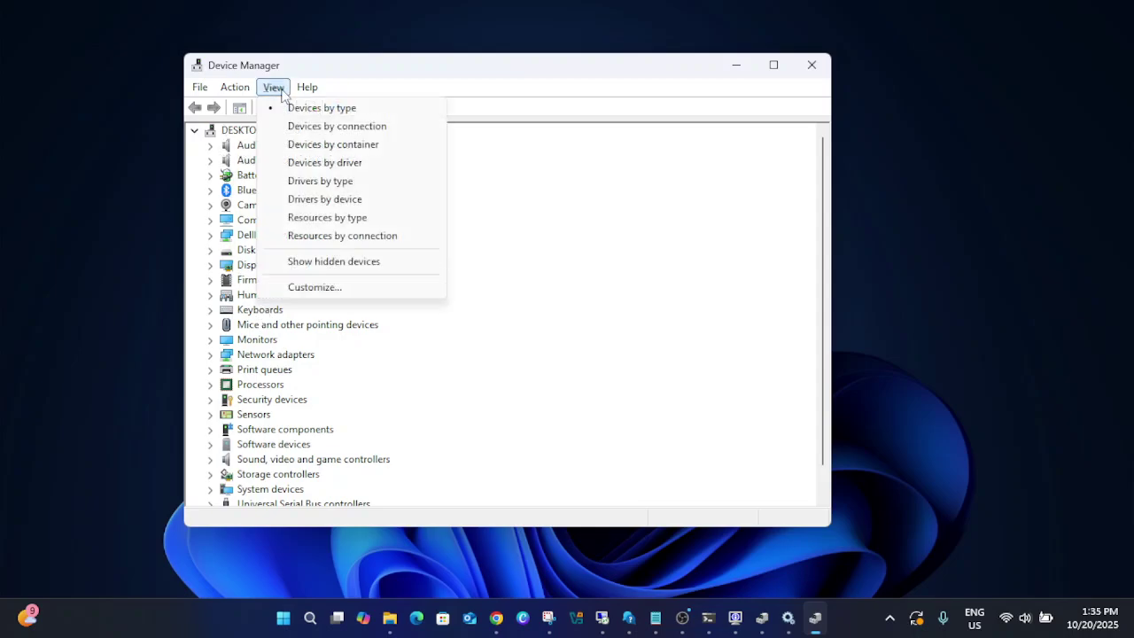
{"action": "left_click", "coordinate": [324, 262]}
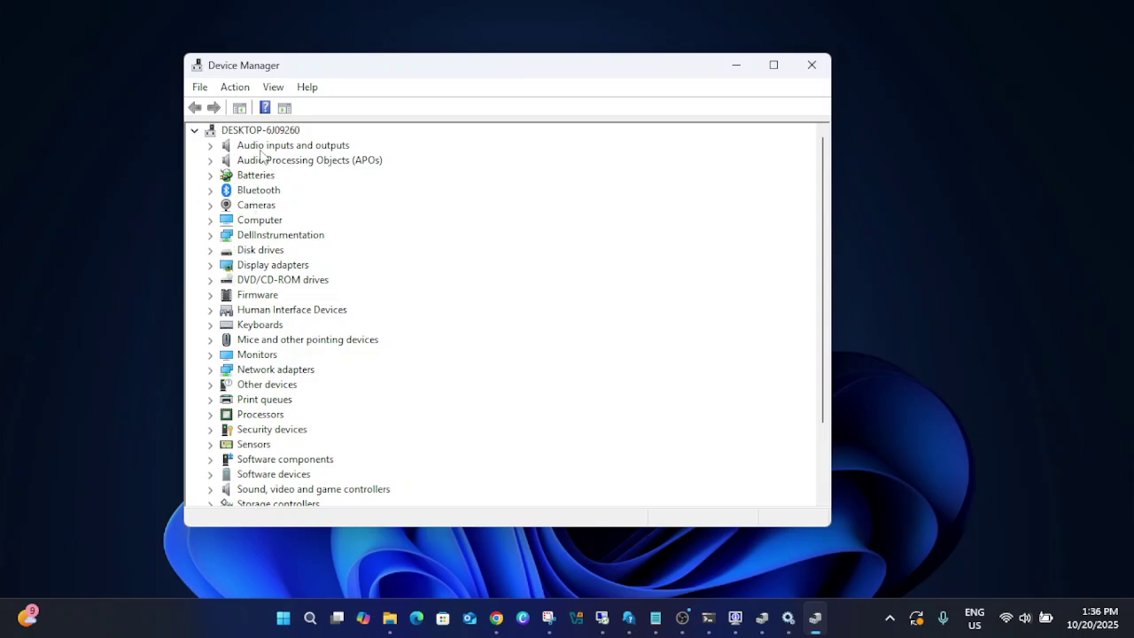
Step: Run an automatic driver update for the Integrated Webcam under Cameras and close the update wizard
{"action": "left_click", "coordinate": [210, 205]}
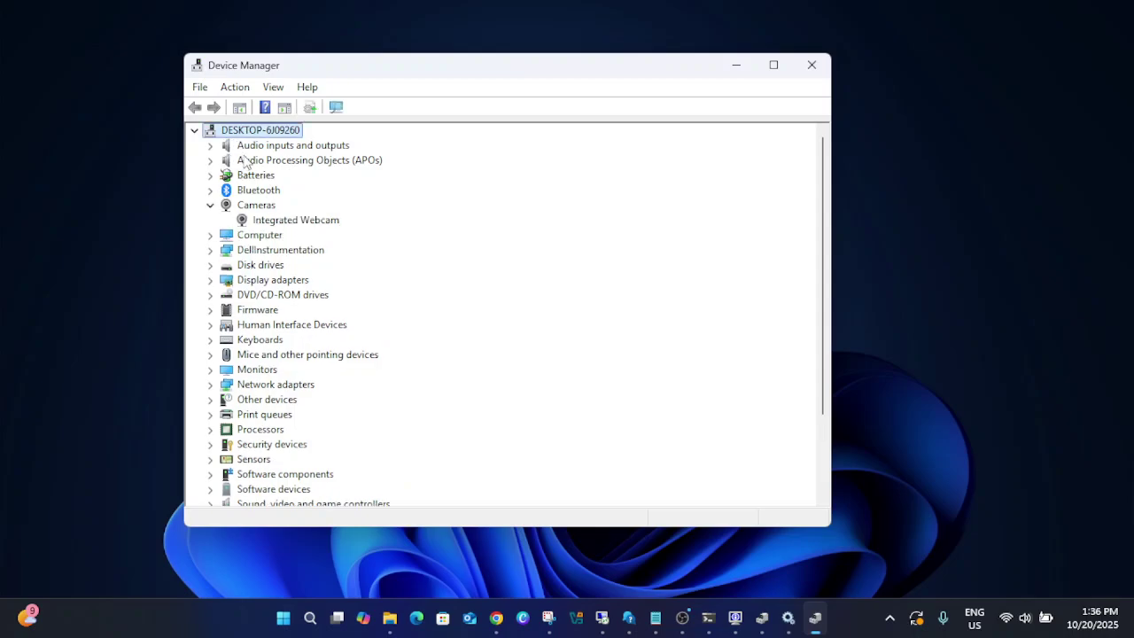
{"action": "left_click", "coordinate": [272, 221]}
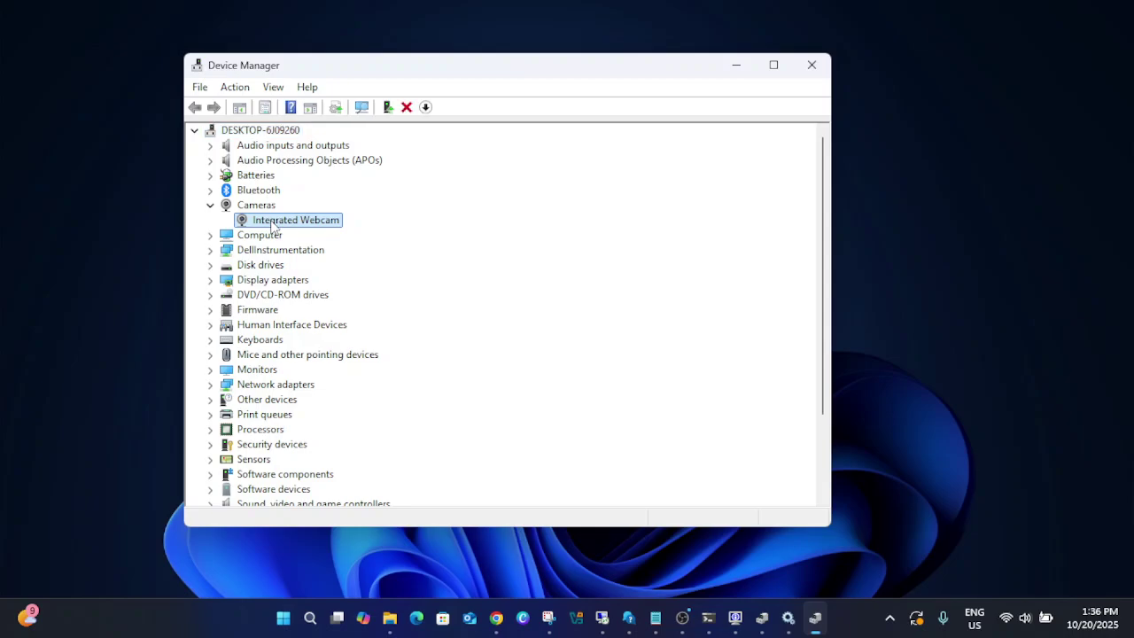
{"action": "right_click", "coordinate": [287, 221]}
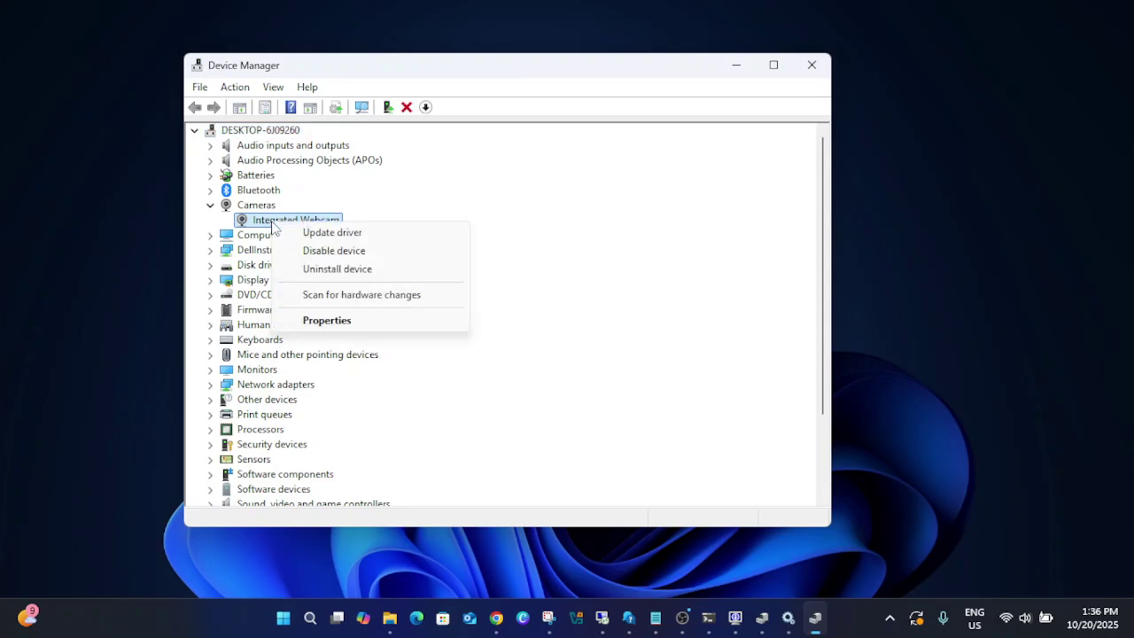
{"action": "left_click", "coordinate": [317, 235]}
{"action": "left_click", "coordinate": [466, 295]}
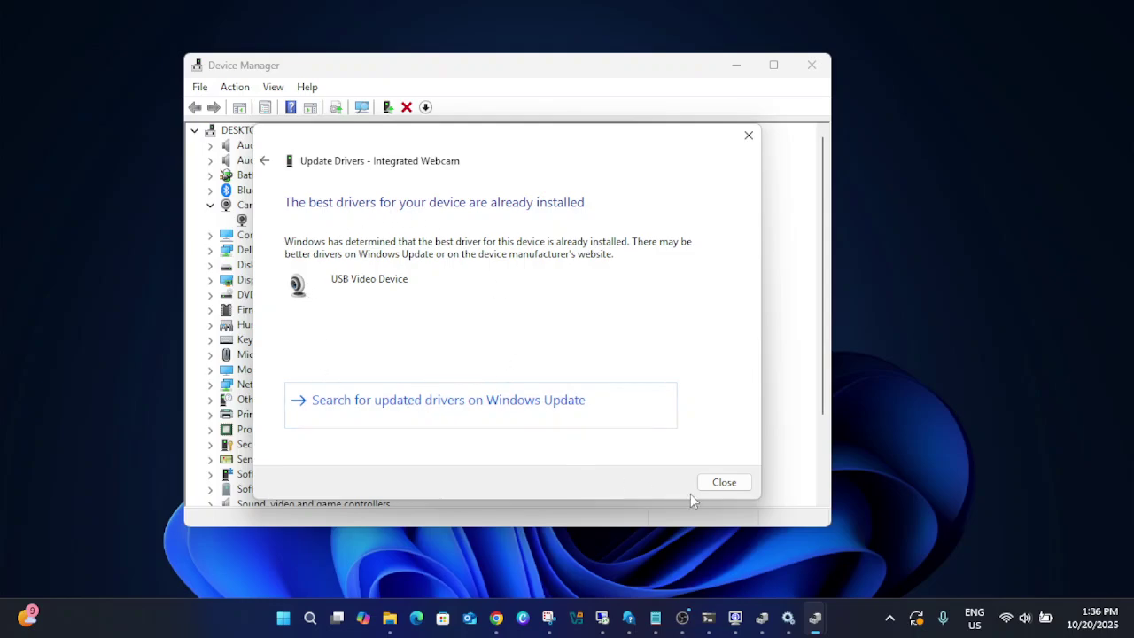
{"action": "left_click", "coordinate": [729, 485]}
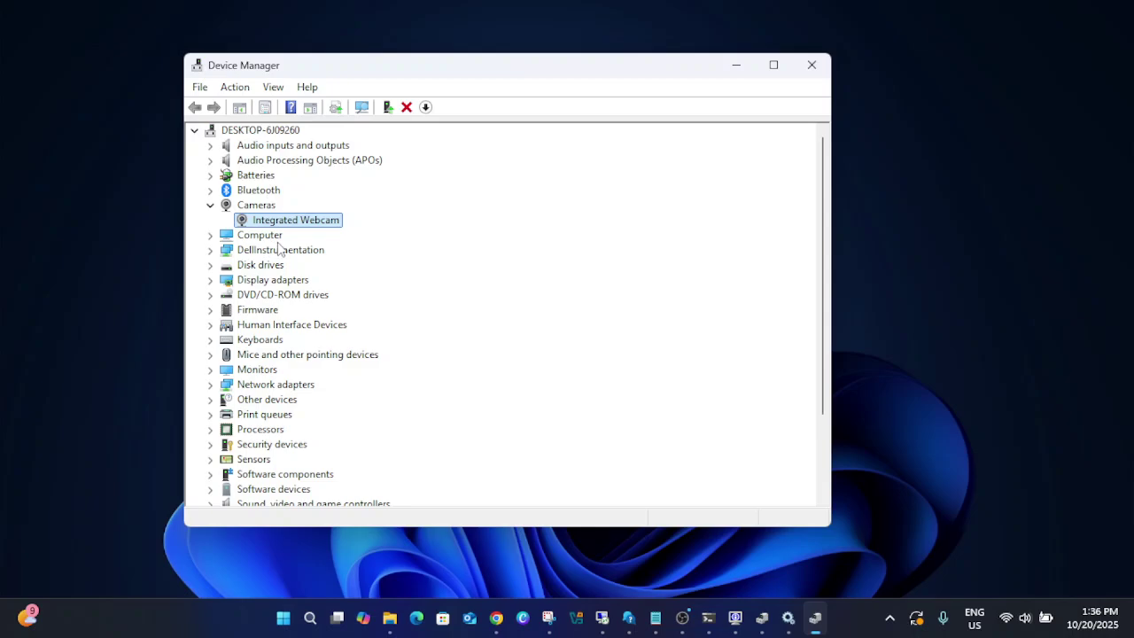
Step: Open Windows Update in Settings, start installing the 2025-10 Cumulative Update for Windows 11 (KB5066835), and minimize Settings
{"action": "left_click", "coordinate": [285, 620]}
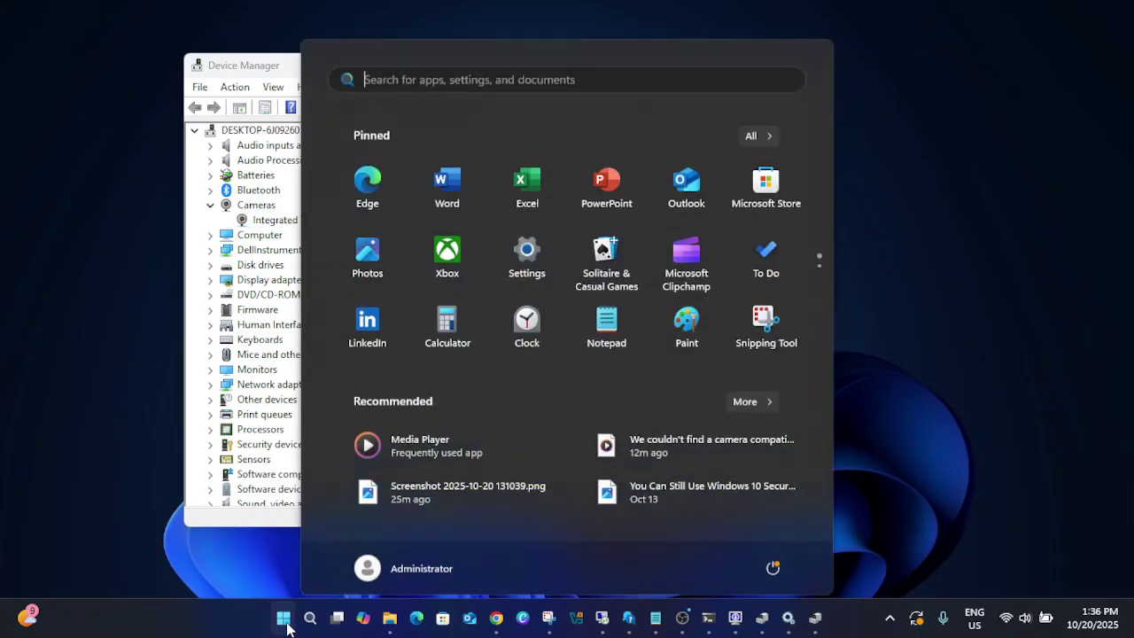
{"action": "left_click", "coordinate": [529, 271]}
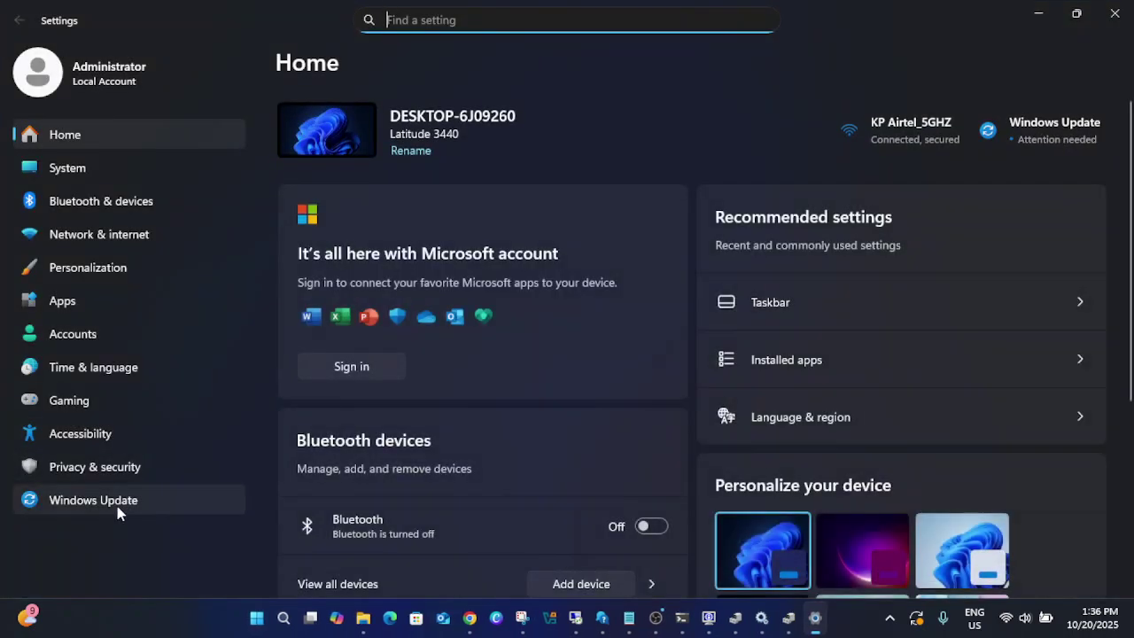
{"action": "left_click", "coordinate": [157, 502]}
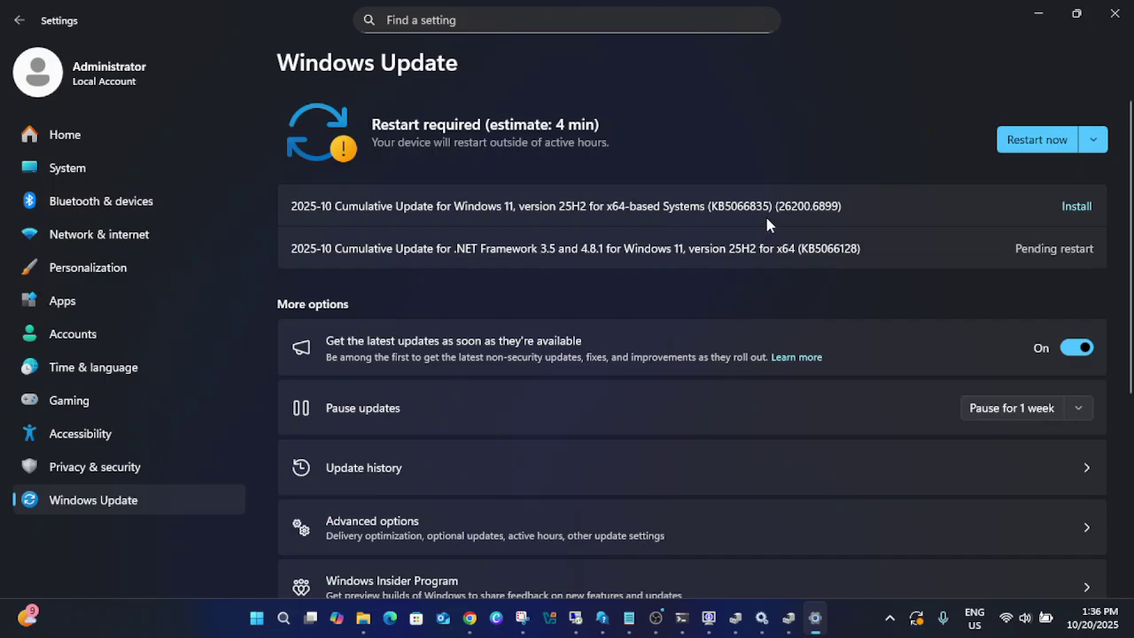
{"action": "left_click", "coordinate": [1077, 207]}
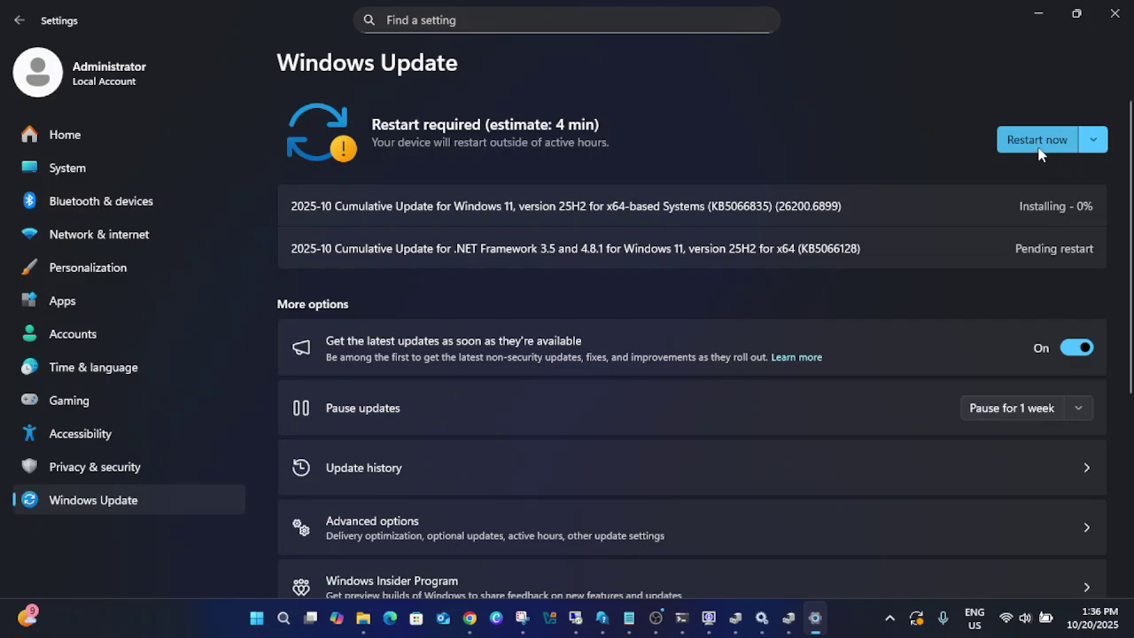
{"action": "left_click", "coordinate": [1038, 15]}
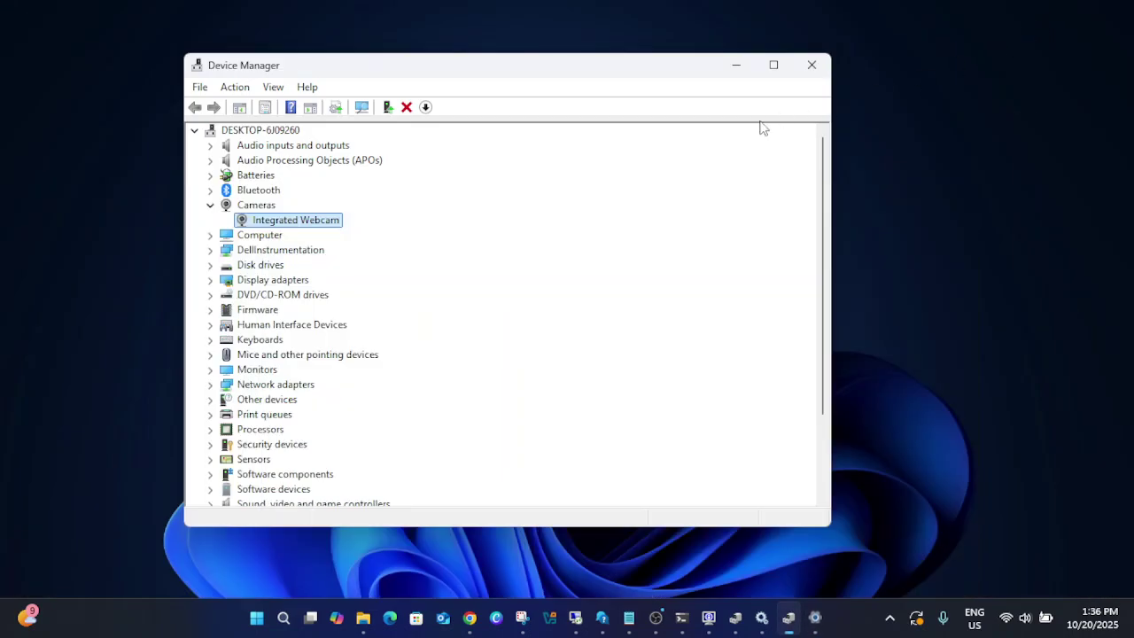
Step: Close Device Manager and refresh the desktop
{"action": "left_click", "coordinate": [812, 71]}
{"action": "right_click", "coordinate": [559, 188]}
{"action": "left_click", "coordinate": [611, 255]}
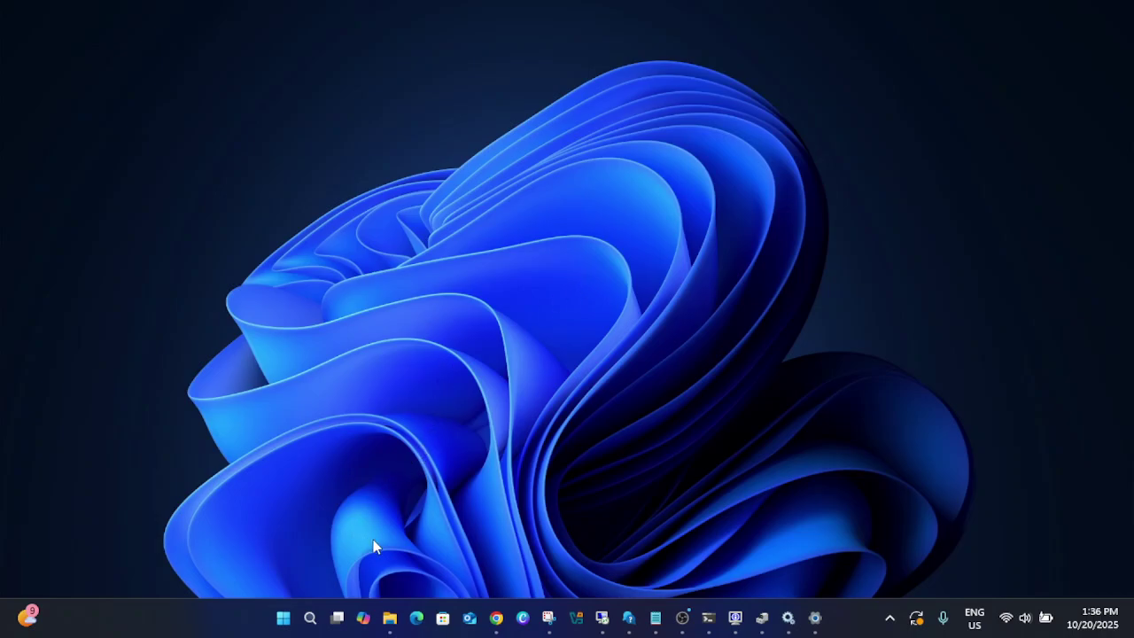
Step: Find File Explorer through Windows search, open it, and go to Local Disk (C:) under This PC
{"action": "left_click", "coordinate": [310, 617]}
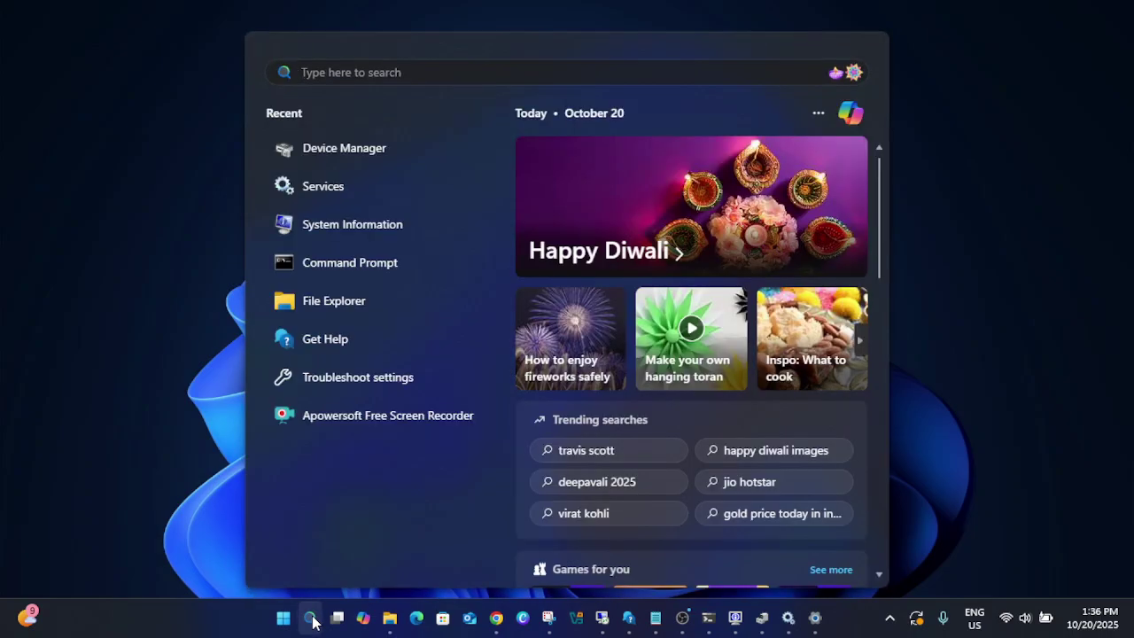
{"action": "type", "text": "file"}
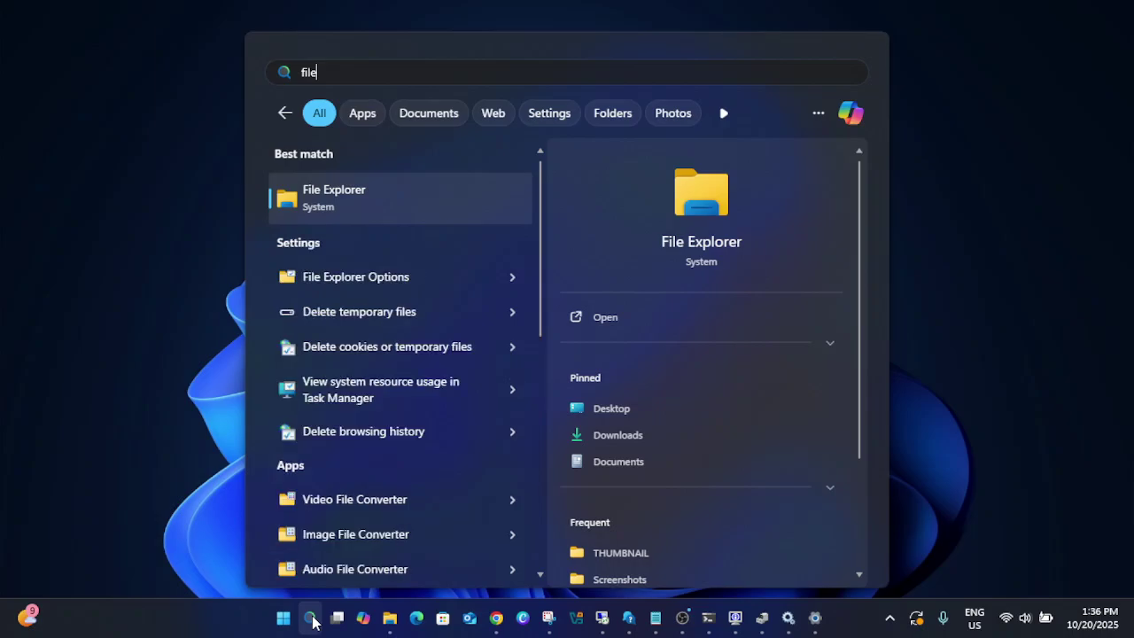
{"action": "left_click", "coordinate": [367, 222]}
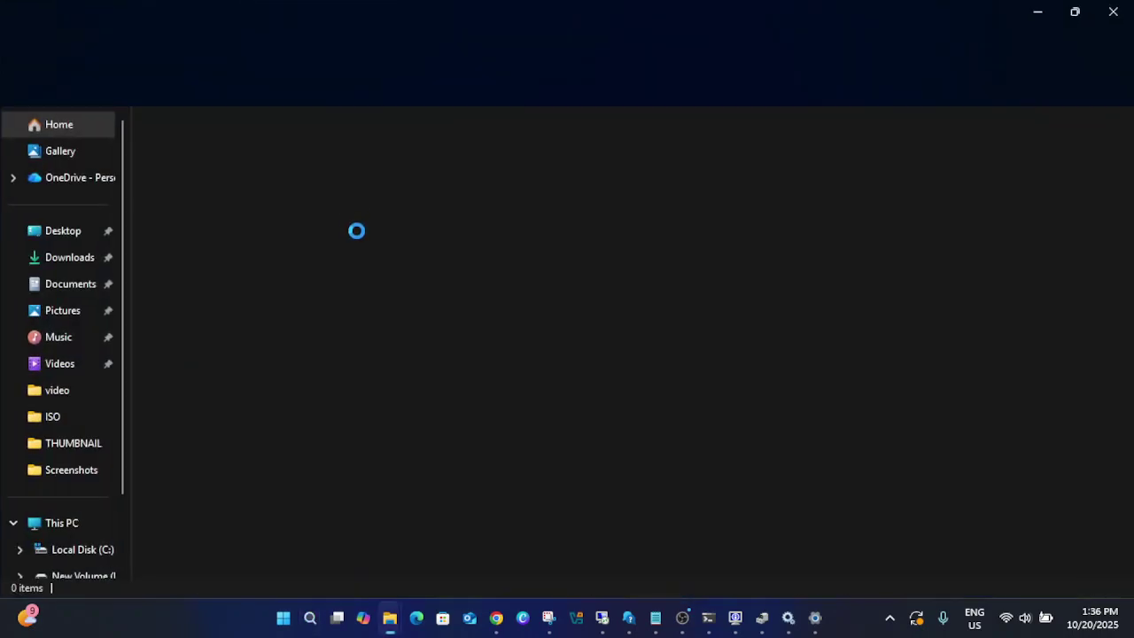
{"action": "left_click", "coordinate": [55, 525]}
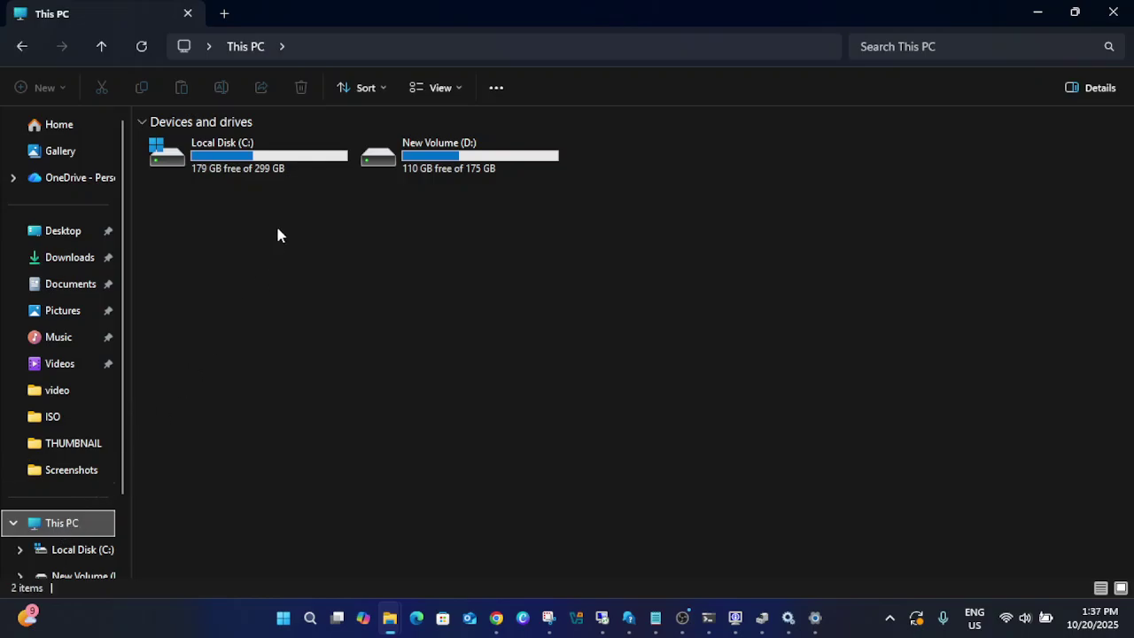
{"action": "double_click", "coordinate": [260, 163]}
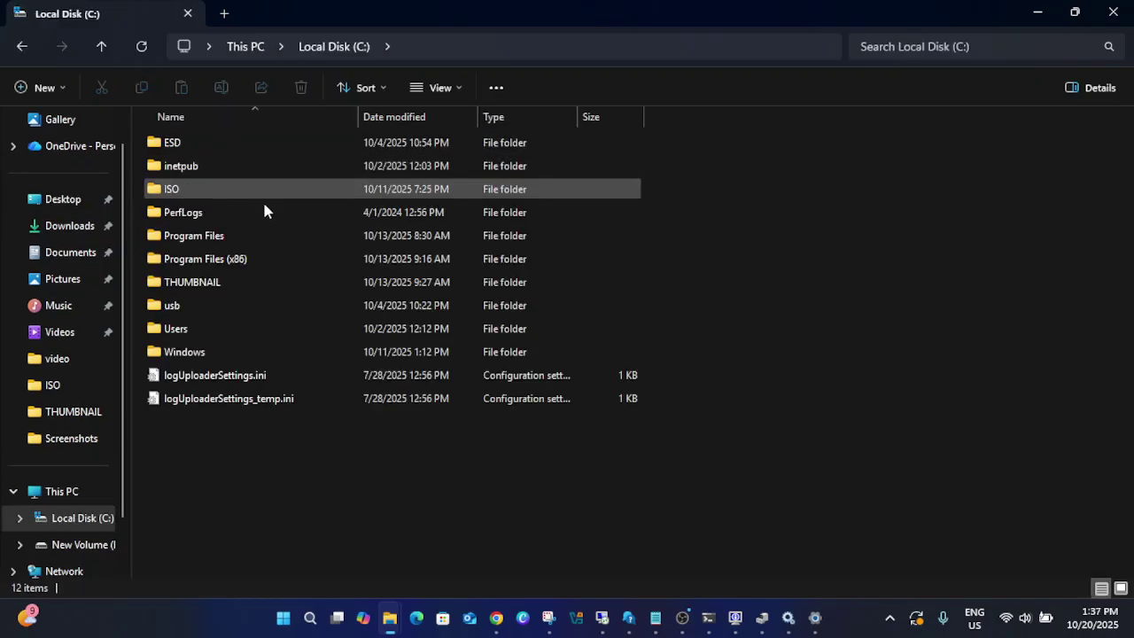
Step: Open the Windows folder on drive C and go into its System32 subfolder
{"action": "double_click", "coordinate": [206, 351]}
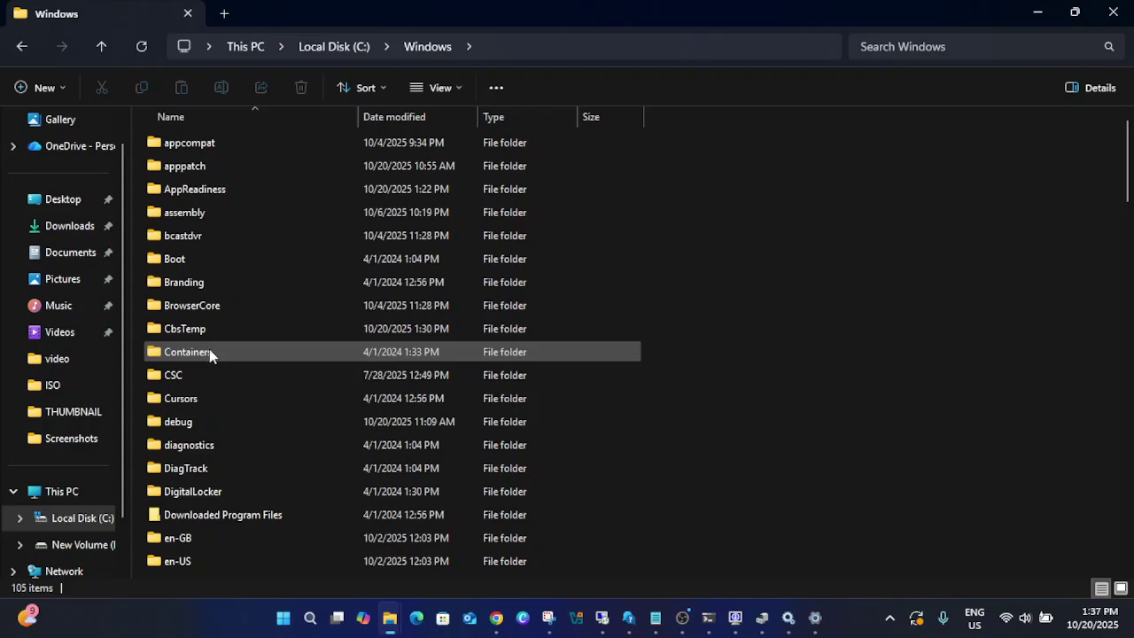
{"action": "left_click", "coordinate": [210, 355]}
{"action": "scroll", "coordinate": [217, 353], "scroll_direction": "down", "scroll_amount": 15}
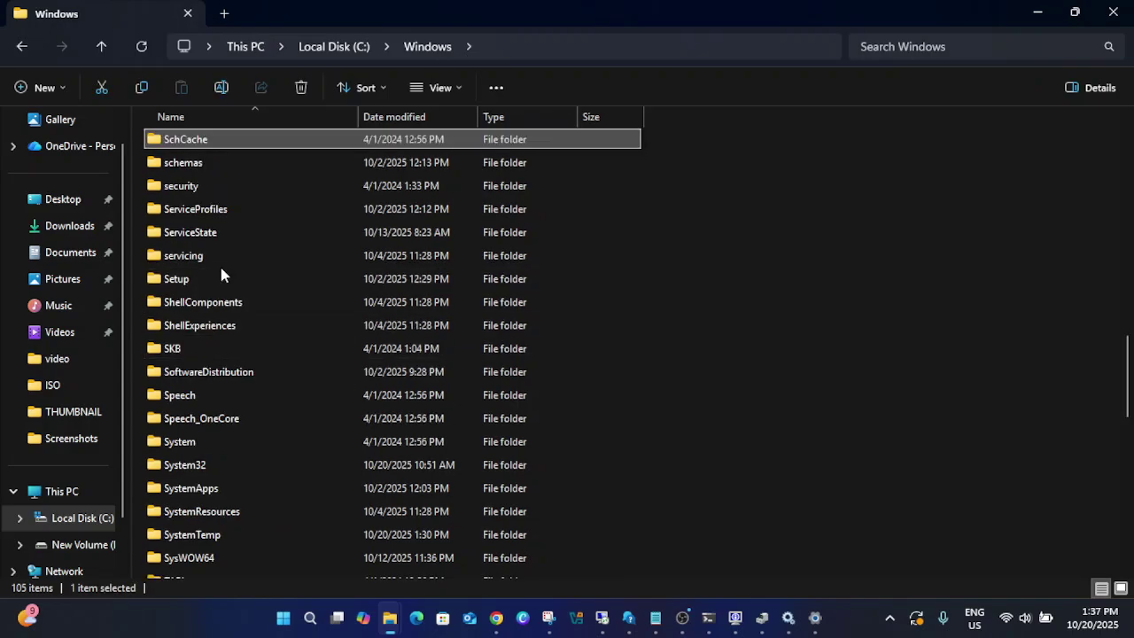
{"action": "scroll", "coordinate": [239, 301], "scroll_direction": "down", "scroll_amount": 1}
{"action": "double_click", "coordinate": [211, 404]}
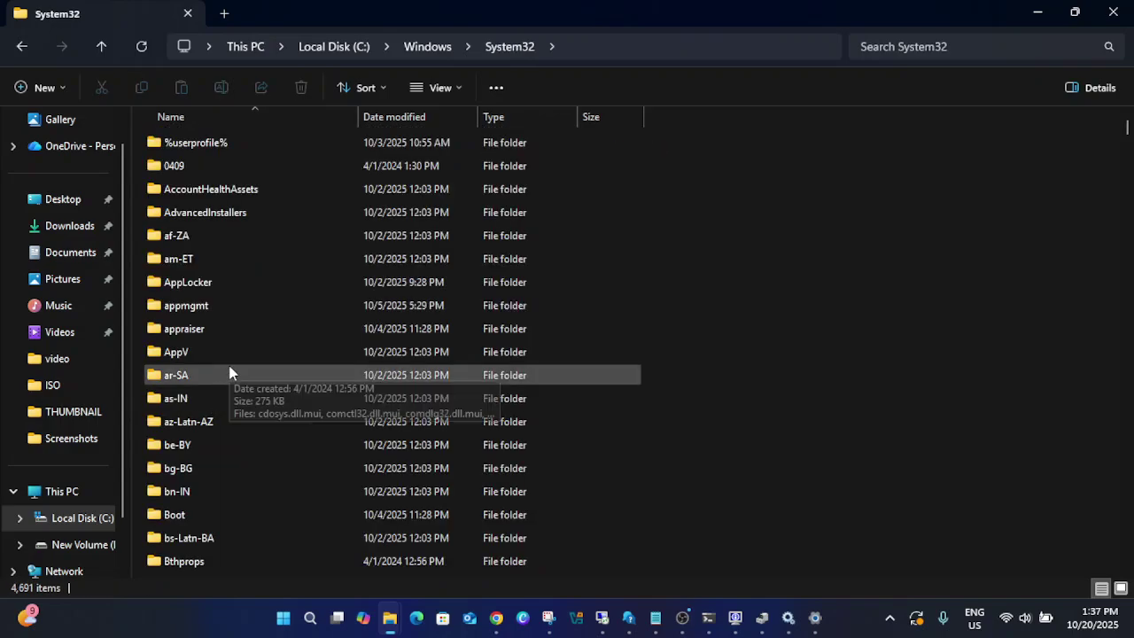
Step: Locate the WinBioDatabase folder inside System32 and open it
{"action": "scroll", "coordinate": [238, 363], "scroll_direction": "down", "scroll_amount": 2}
{"action": "scroll", "coordinate": [237, 361], "scroll_direction": "down", "scroll_amount": 5}
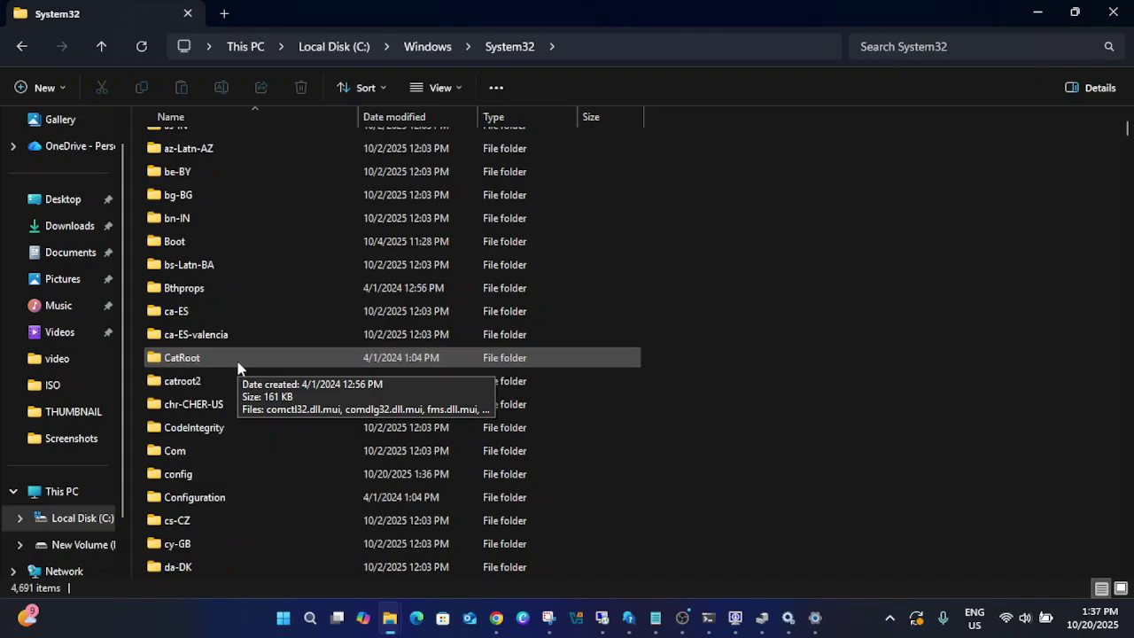
{"action": "left_click", "coordinate": [205, 292]}
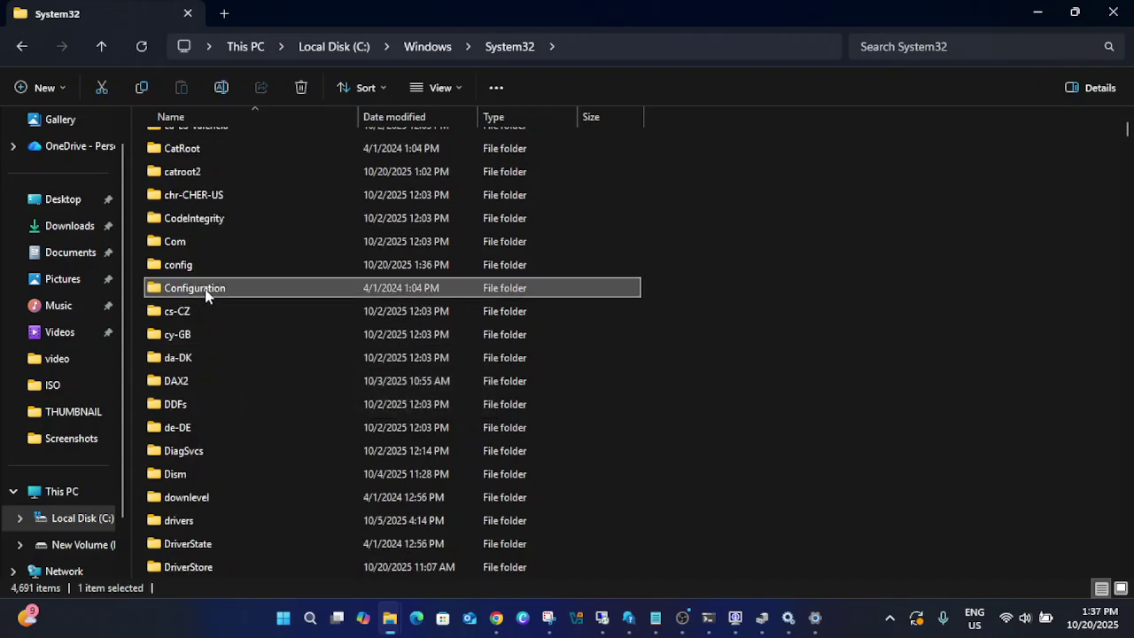
{"action": "key", "text": "w"}
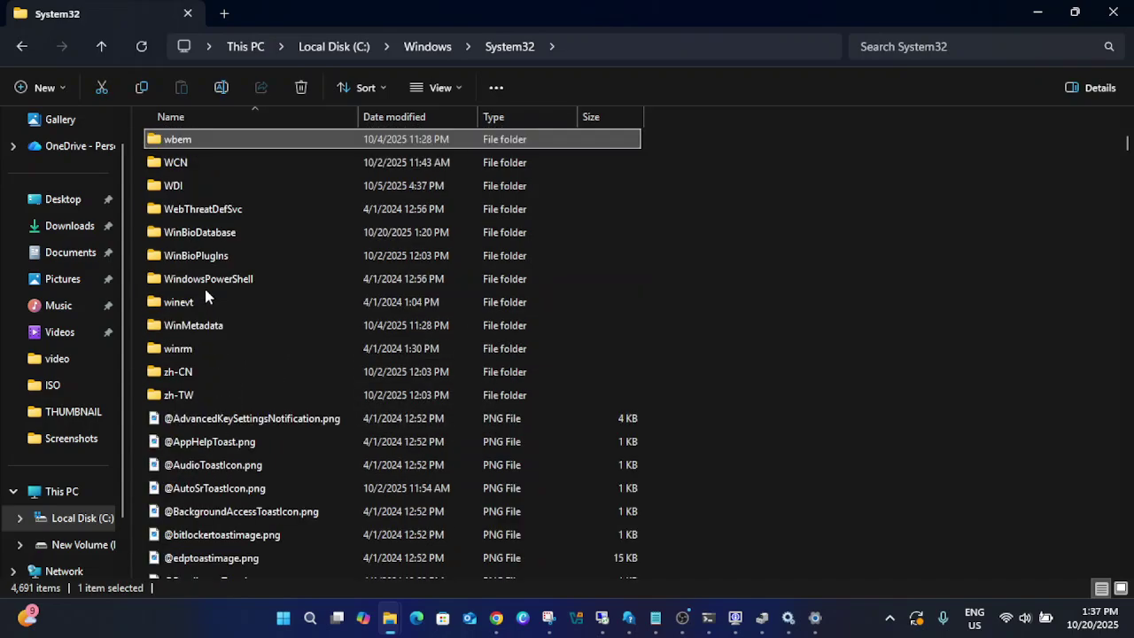
{"action": "left_click", "coordinate": [225, 238]}
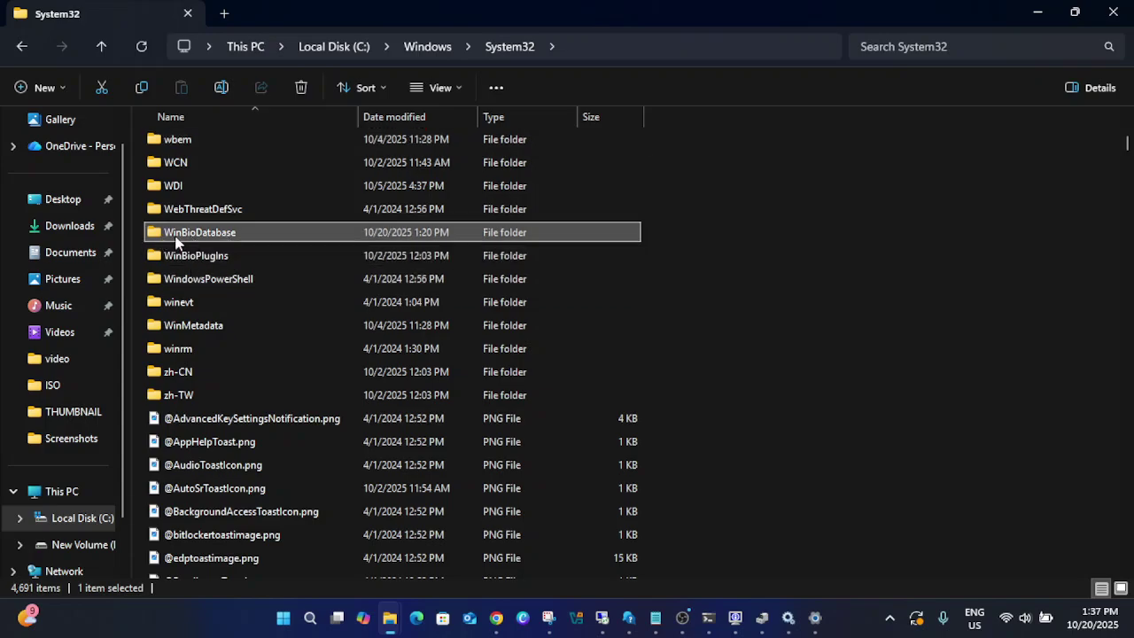
{"action": "mouse_move", "coordinate": [177, 239]}
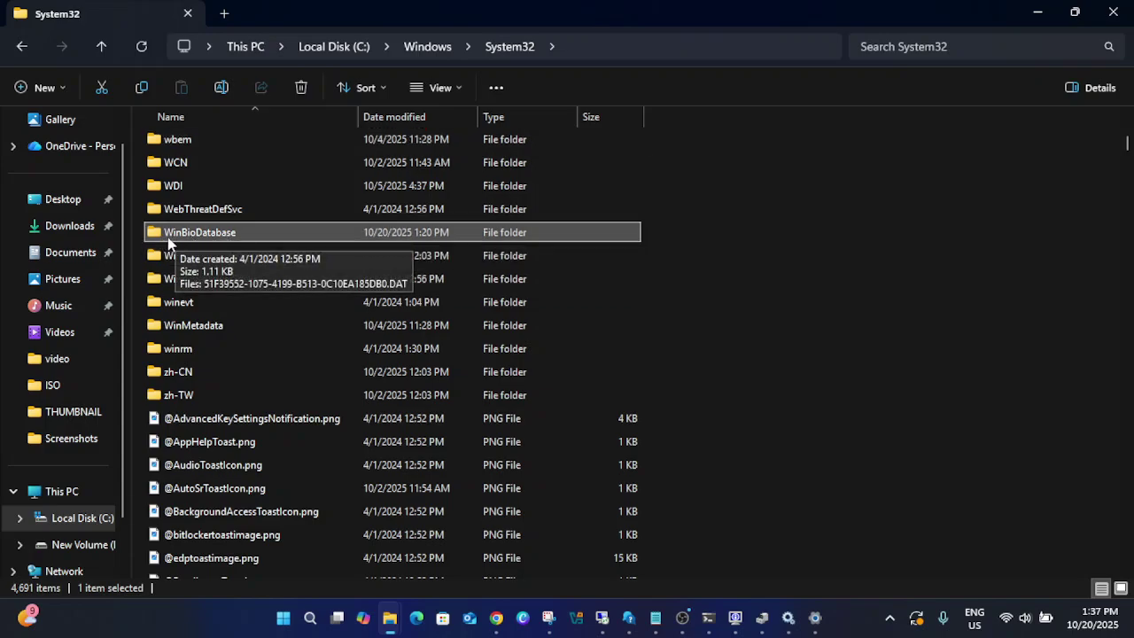
{"action": "double_click", "coordinate": [230, 234]}
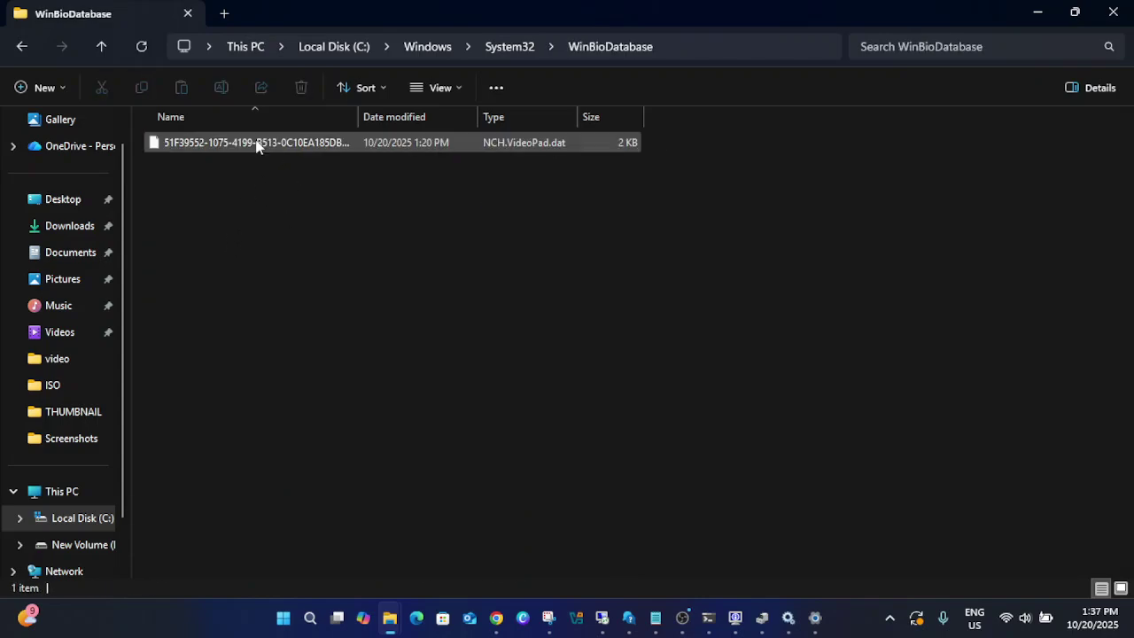
Step: Bring up the Services window over the folder and stop the Windows Biometric Service
{"action": "left_click", "coordinate": [796, 611]}
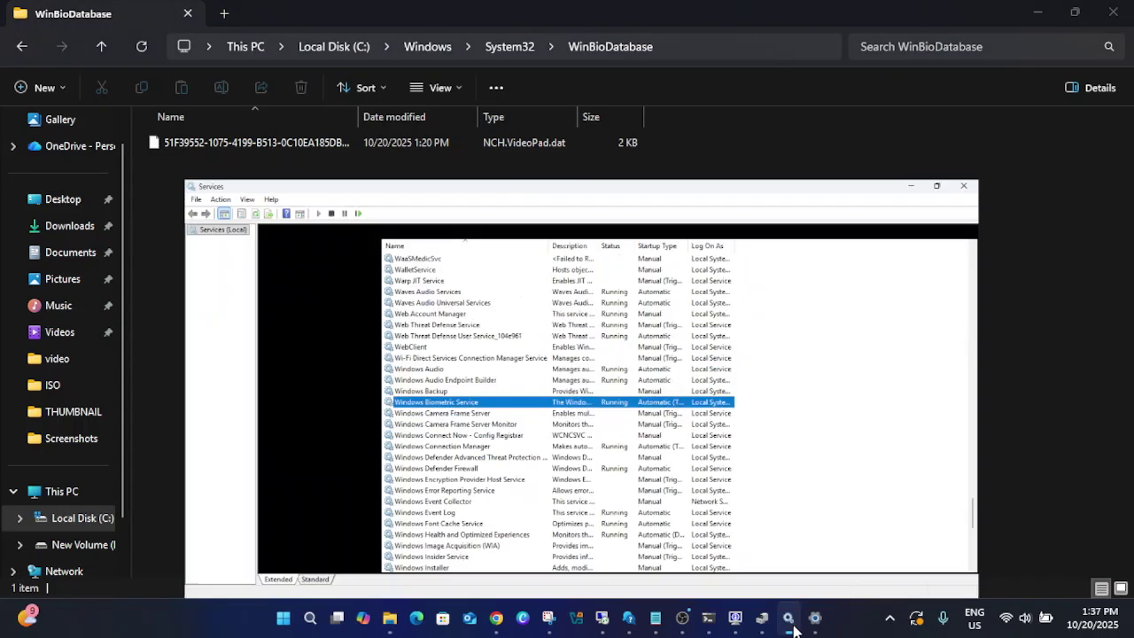
{"action": "left_click_drag", "start_coordinate": [840, 13], "coordinate": [805, 164]}
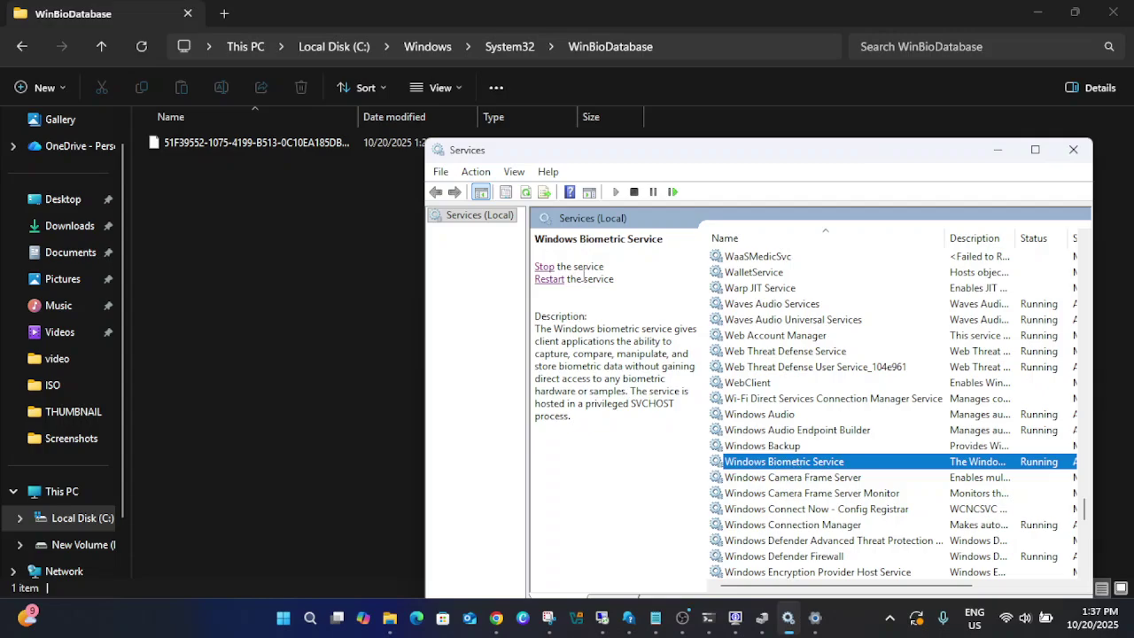
{"action": "left_click", "coordinate": [546, 268]}
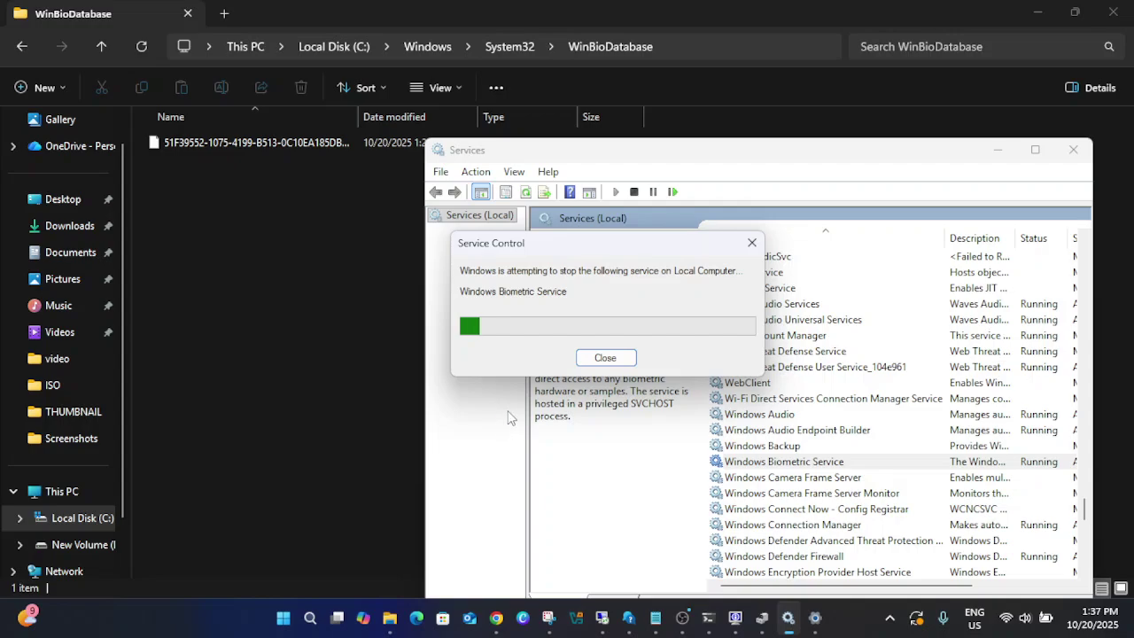
Step: Return to the WinBioDatabase folder and delete its DAT file
{"action": "left_click", "coordinate": [235, 287]}
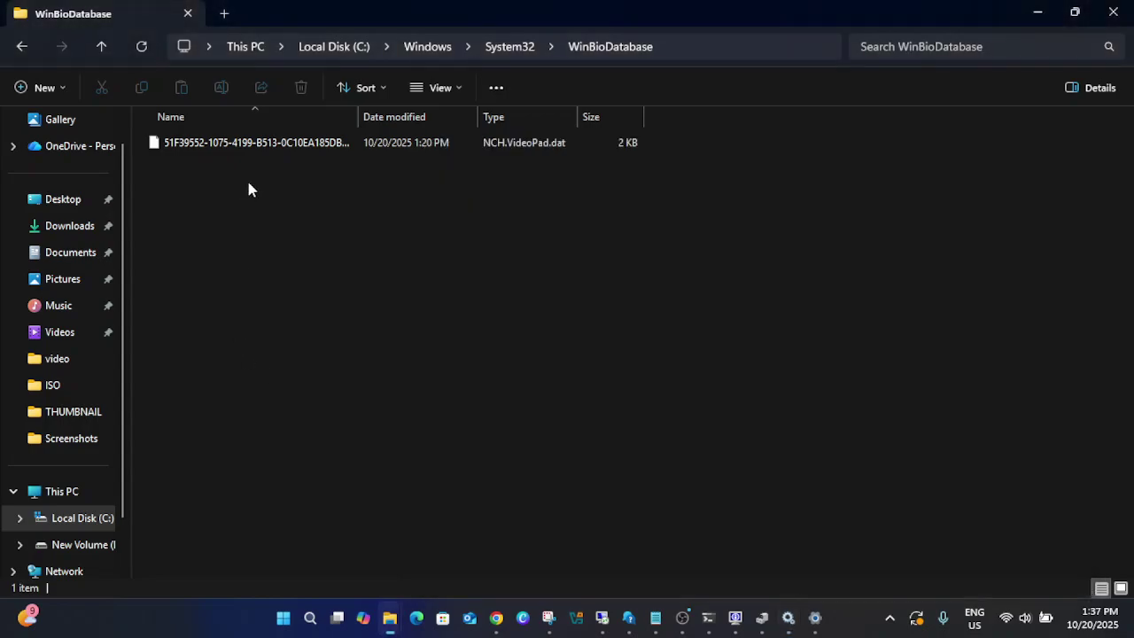
{"action": "left_click", "coordinate": [305, 145]}
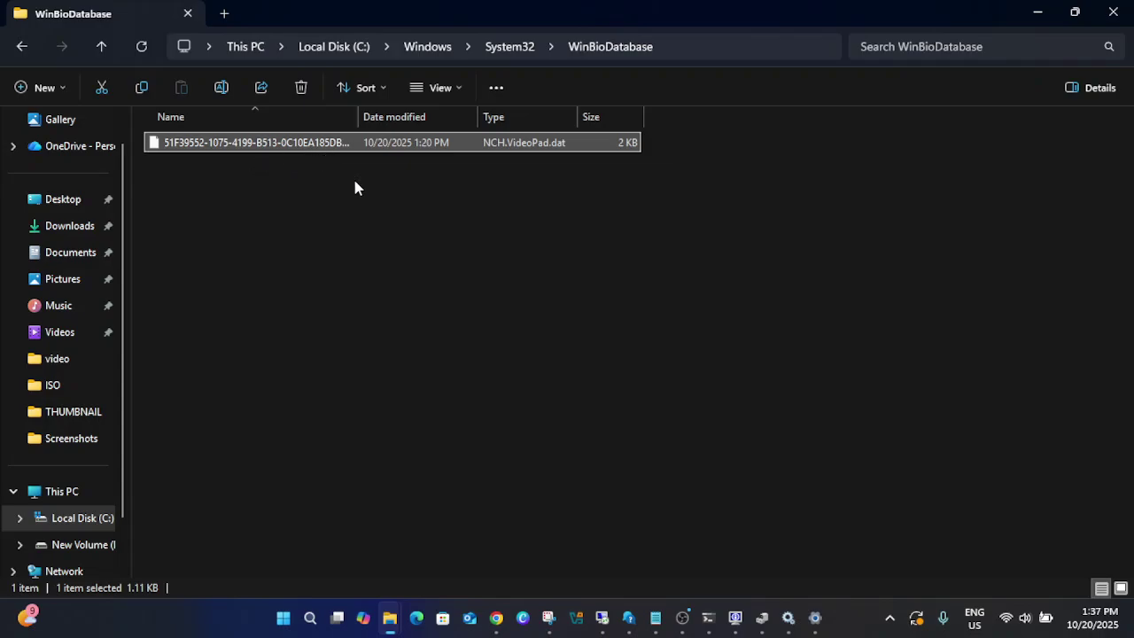
{"action": "left_click", "coordinate": [299, 92]}
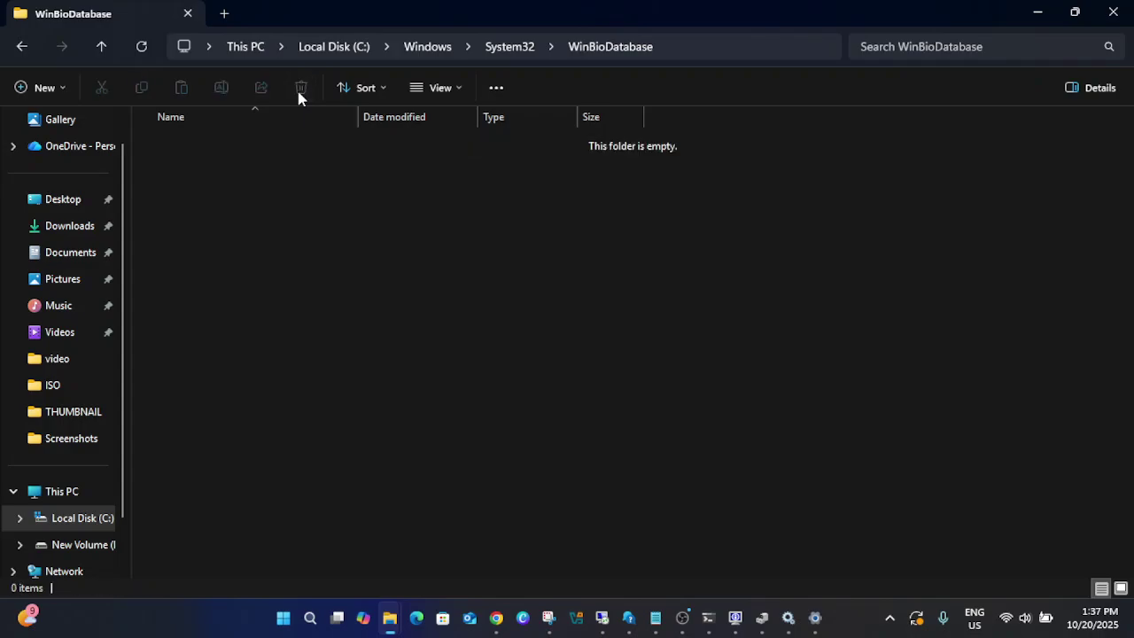
Step: Start the Windows Biometric Service again and return to the WinBioDatabase folder to check its contents
{"action": "left_click", "coordinate": [785, 620]}
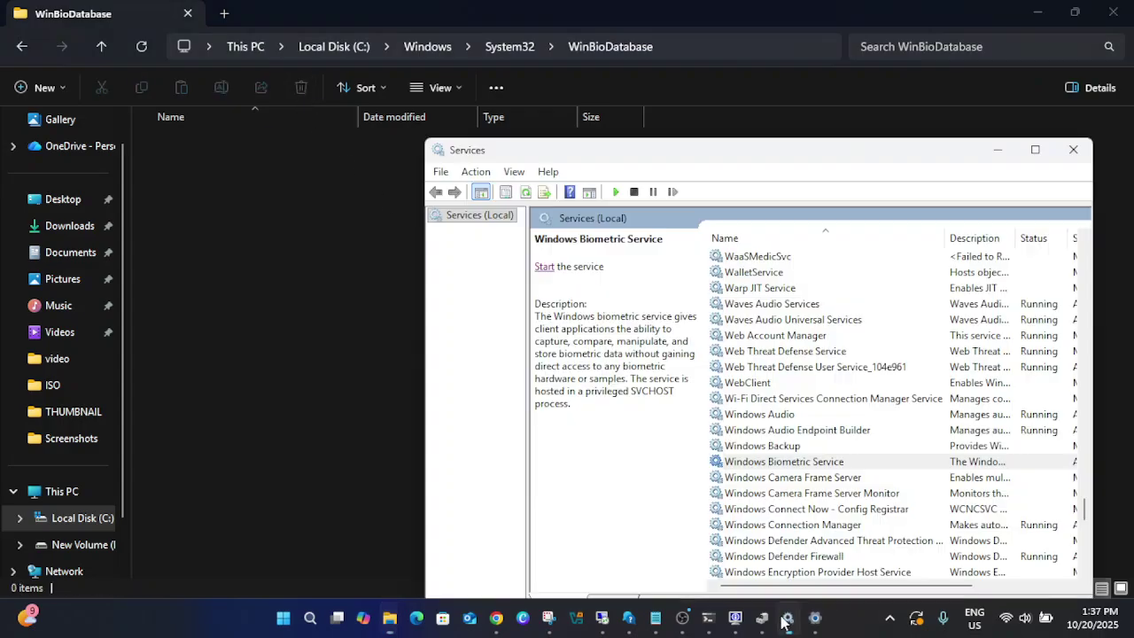
{"action": "left_click", "coordinate": [545, 269]}
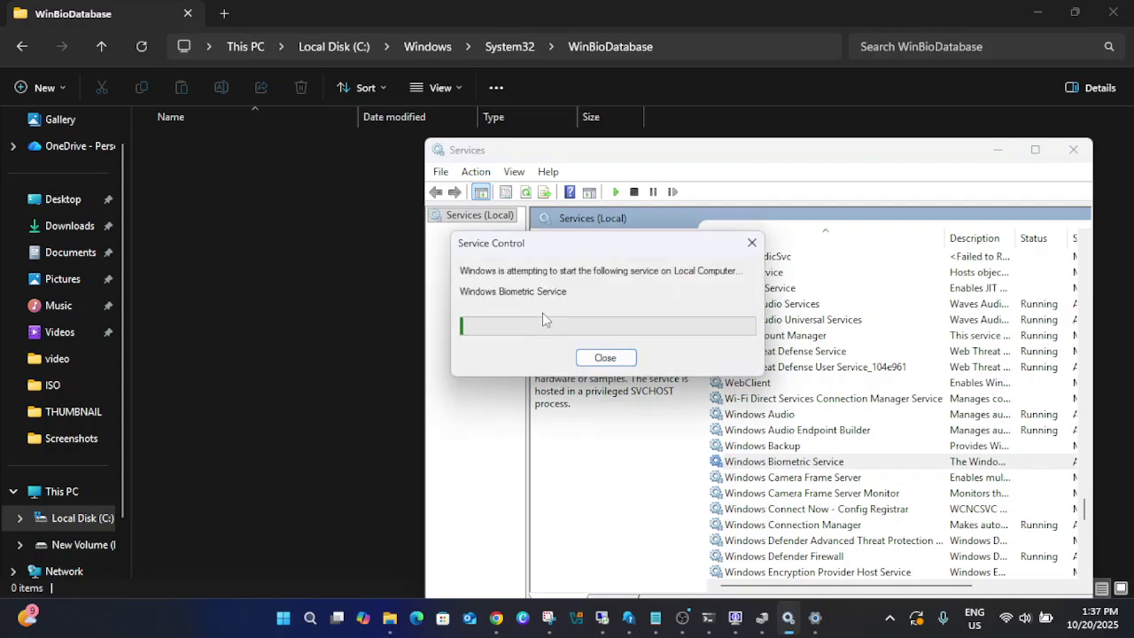
{"action": "left_click", "coordinate": [266, 204]}
{"action": "left_click", "coordinate": [289, 154]}
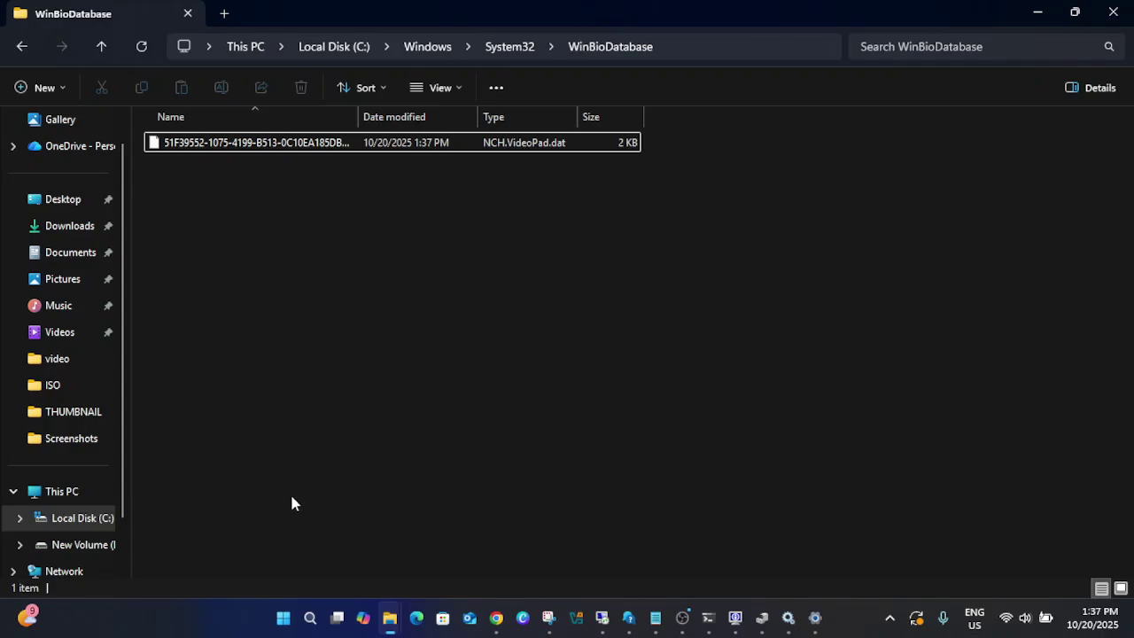
Step: View the Update and restart power option and dismiss it without restarting the computer
{"action": "left_click", "coordinate": [283, 617]}
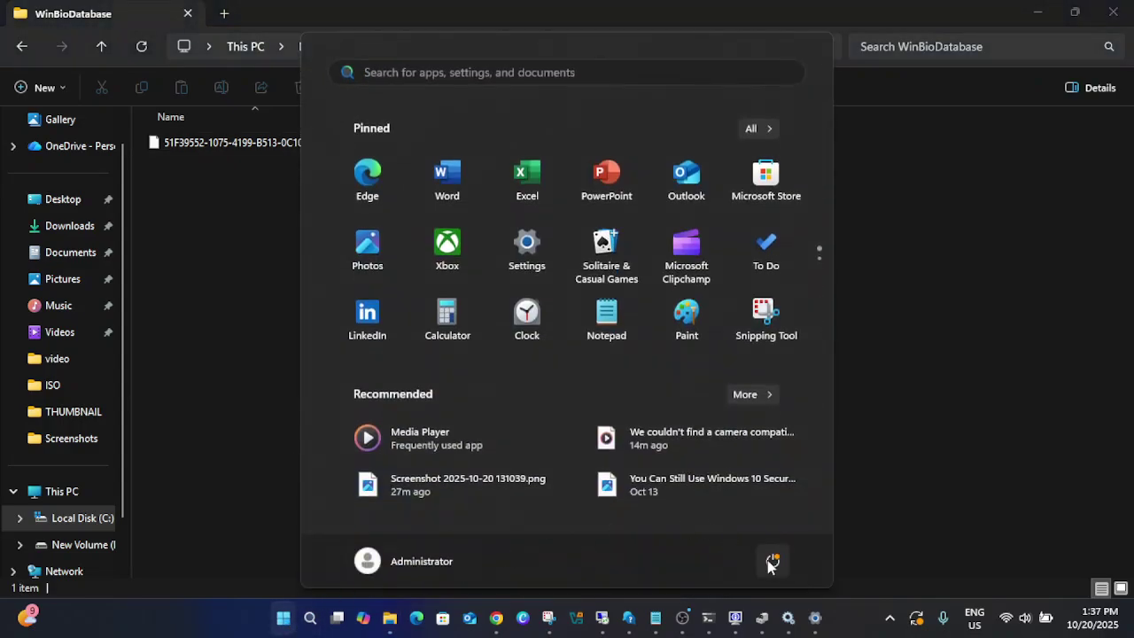
{"action": "left_click", "coordinate": [769, 562]}
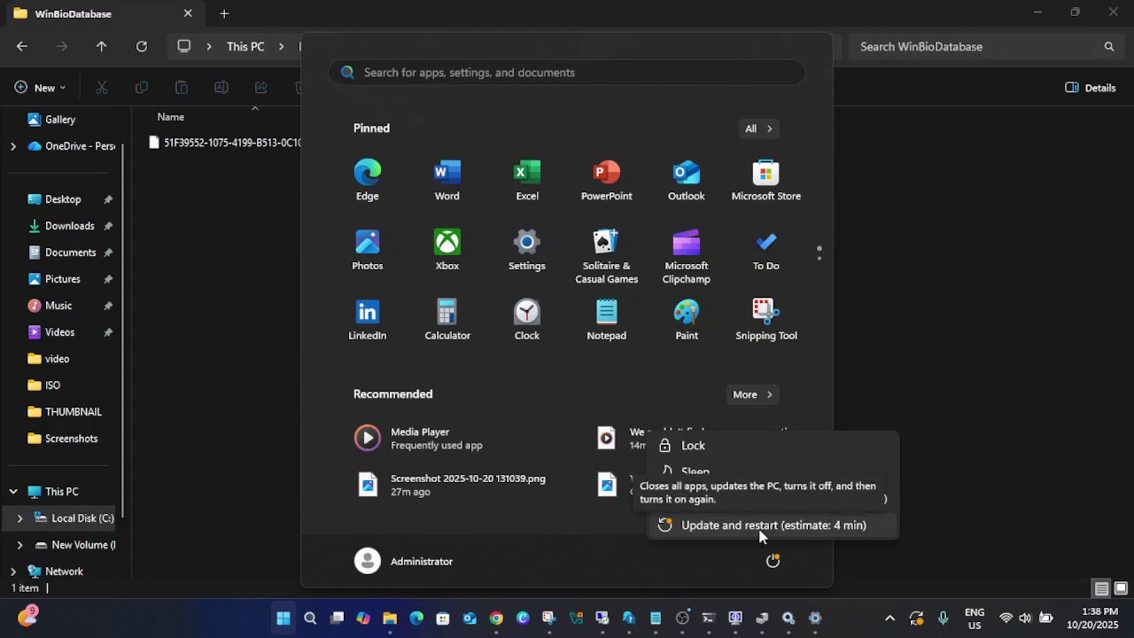
{"action": "key", "text": "Escape"}
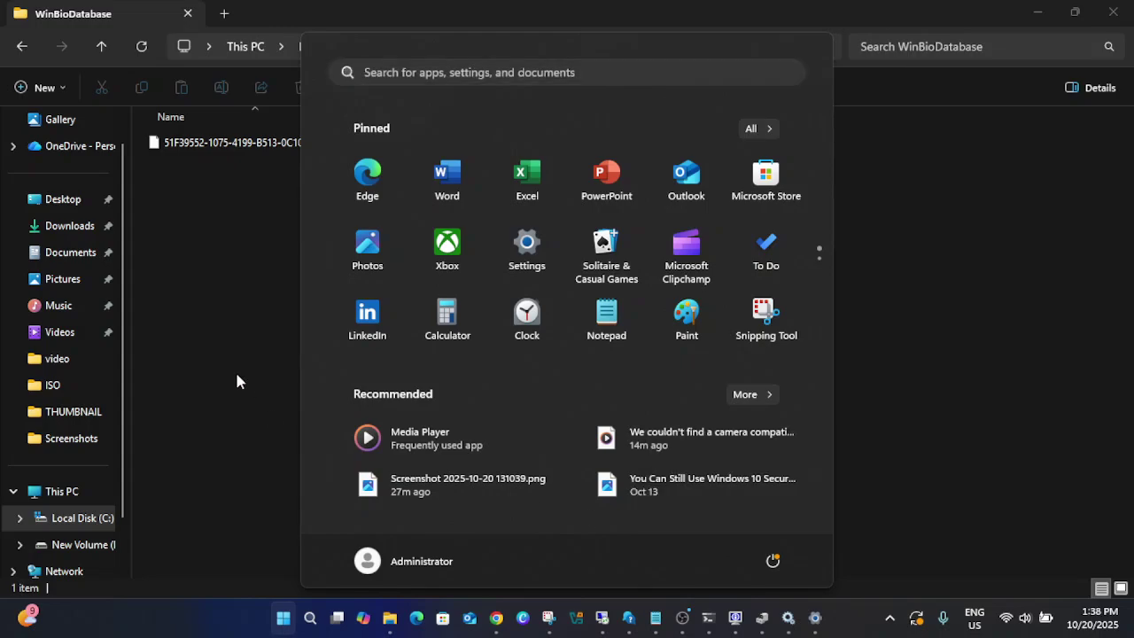
{"action": "left_click", "coordinate": [235, 272]}
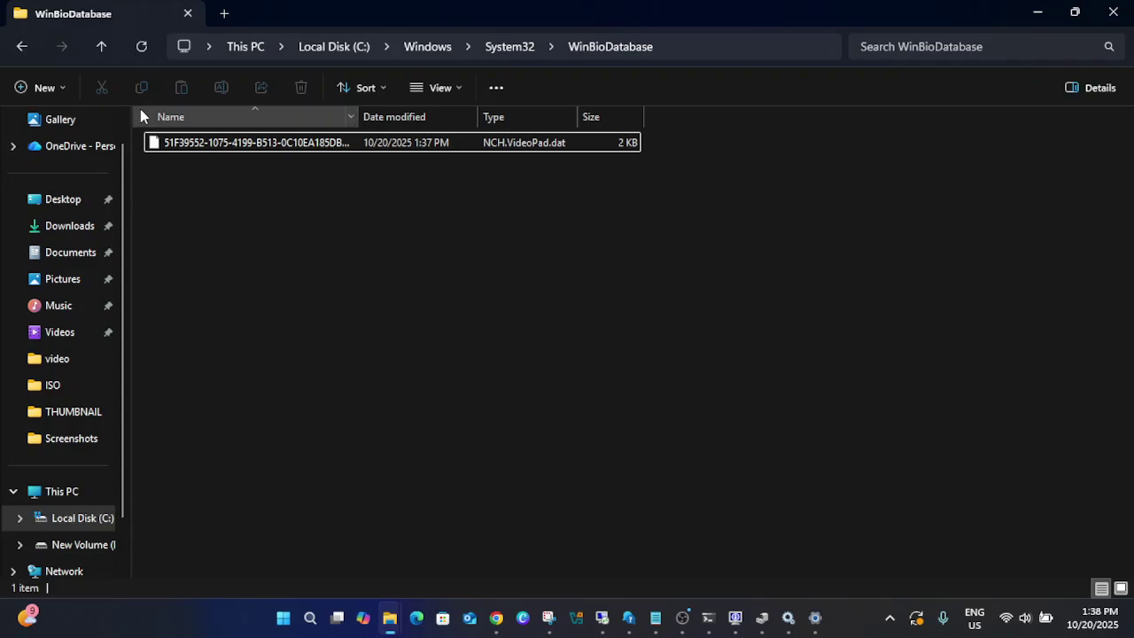
Step: Go back up to the Windows folder, reopen System32 and open its WinBioPlugIns folder
{"action": "left_click", "coordinate": [104, 47]}
{"action": "left_click", "coordinate": [104, 46]}
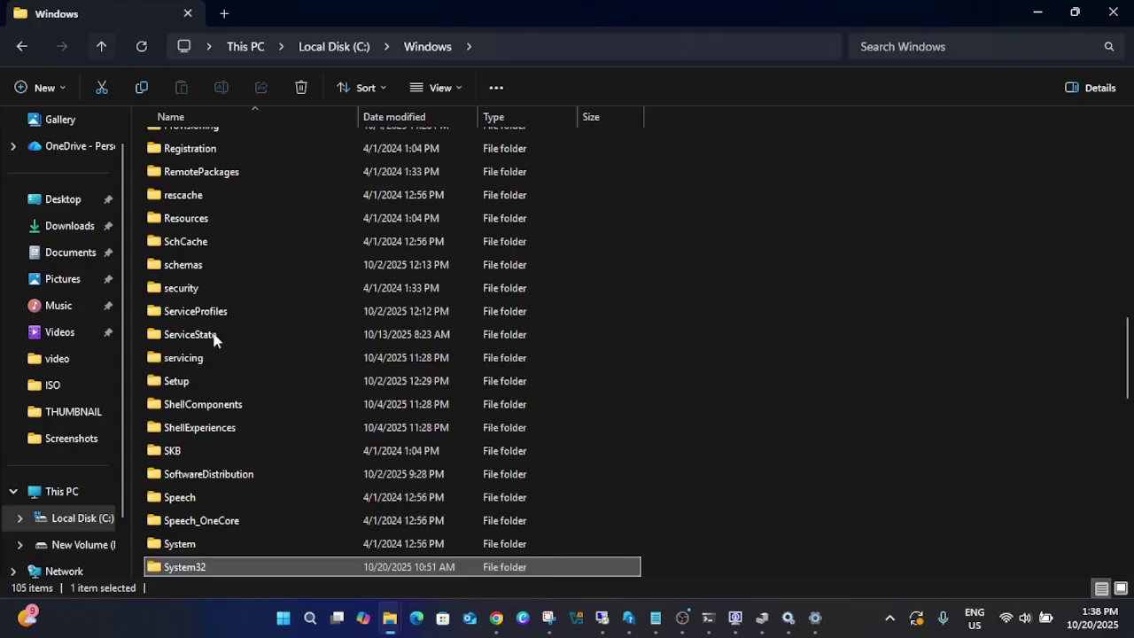
{"action": "scroll", "coordinate": [221, 425], "scroll_direction": "down", "scroll_amount": 3}
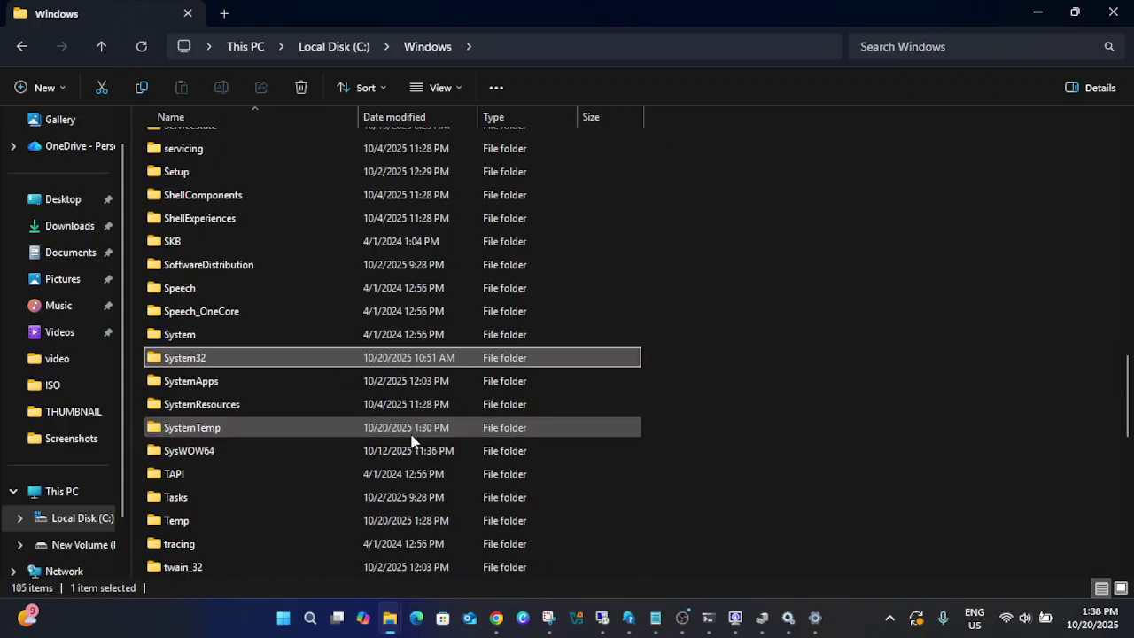
{"action": "double_click", "coordinate": [224, 356]}
{"action": "key", "text": "w"}
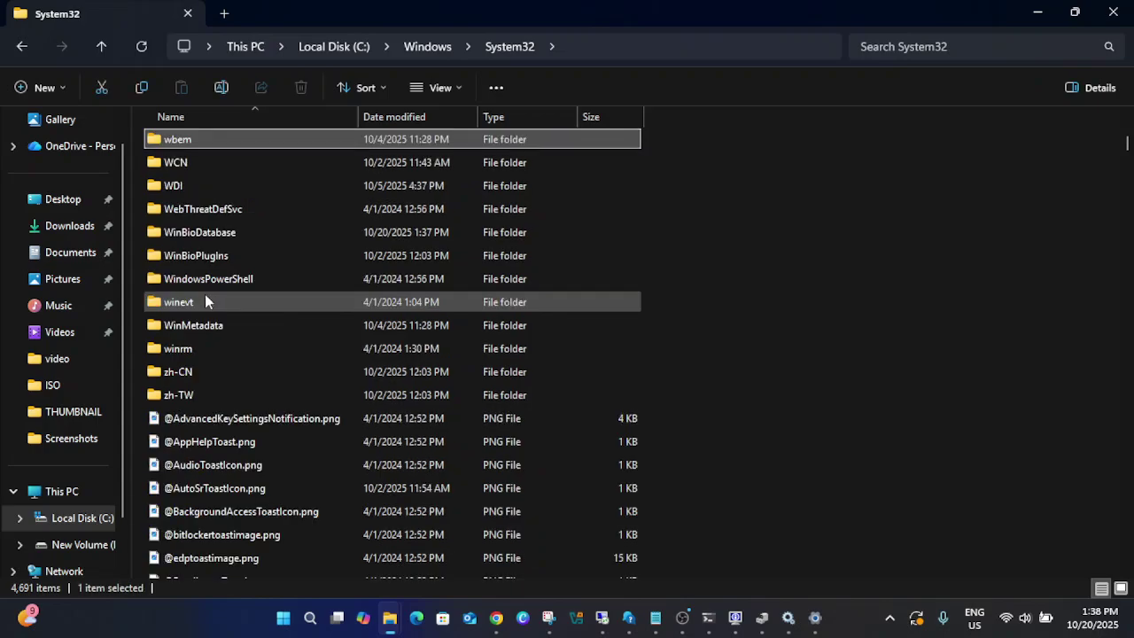
{"action": "scroll", "coordinate": [254, 317], "scroll_direction": "down", "scroll_amount": 1}
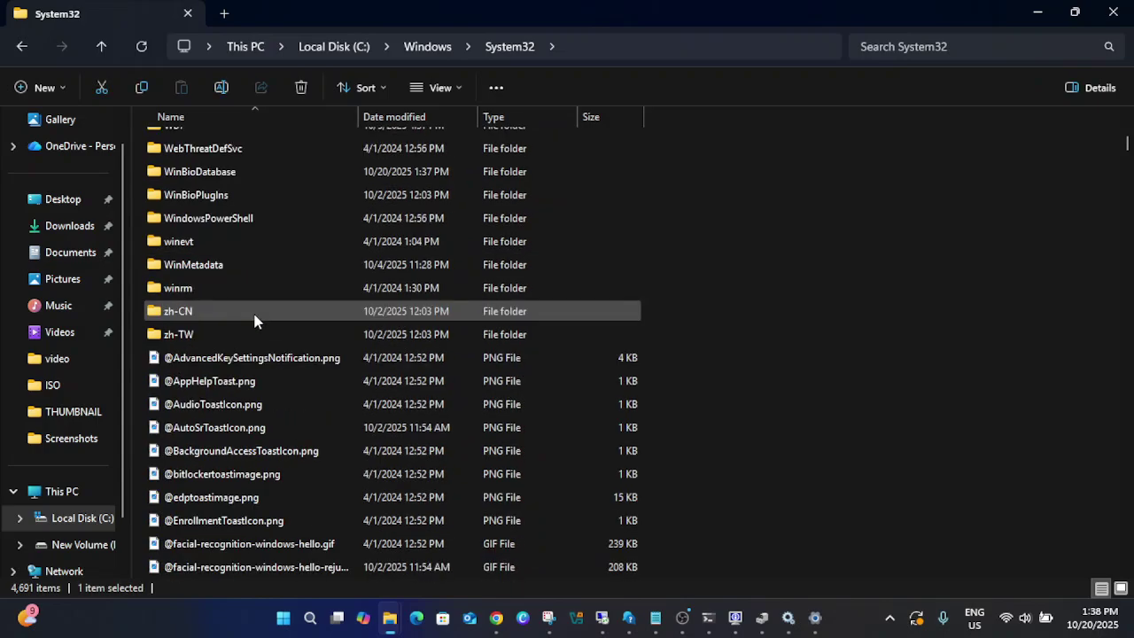
{"action": "scroll", "coordinate": [255, 318], "scroll_direction": "up", "scroll_amount": 3}
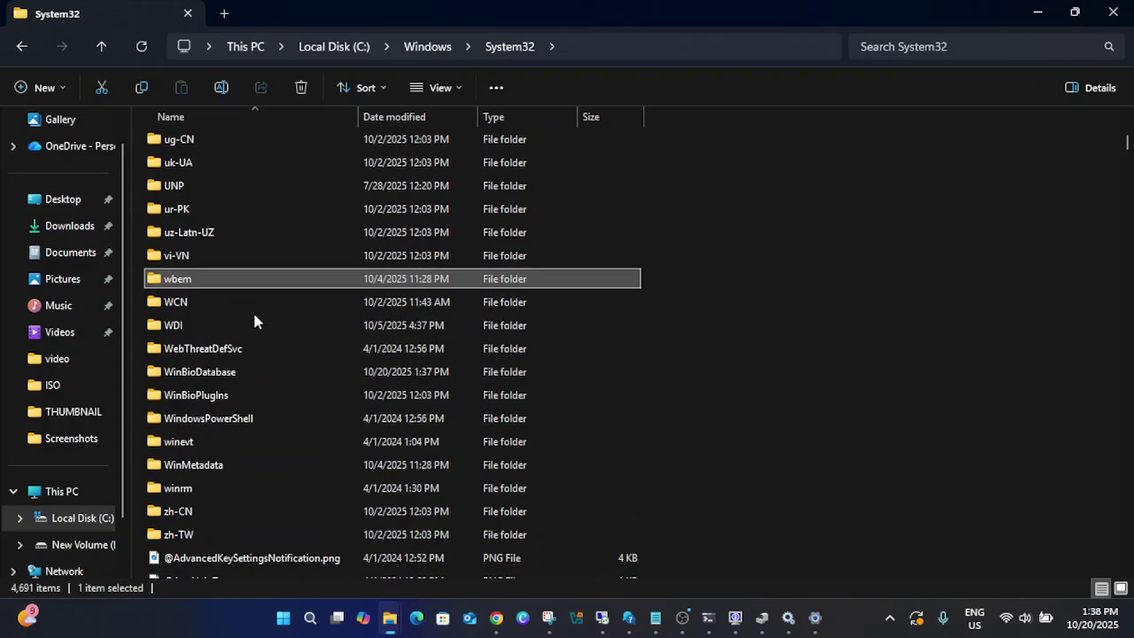
{"action": "left_click", "coordinate": [232, 401]}
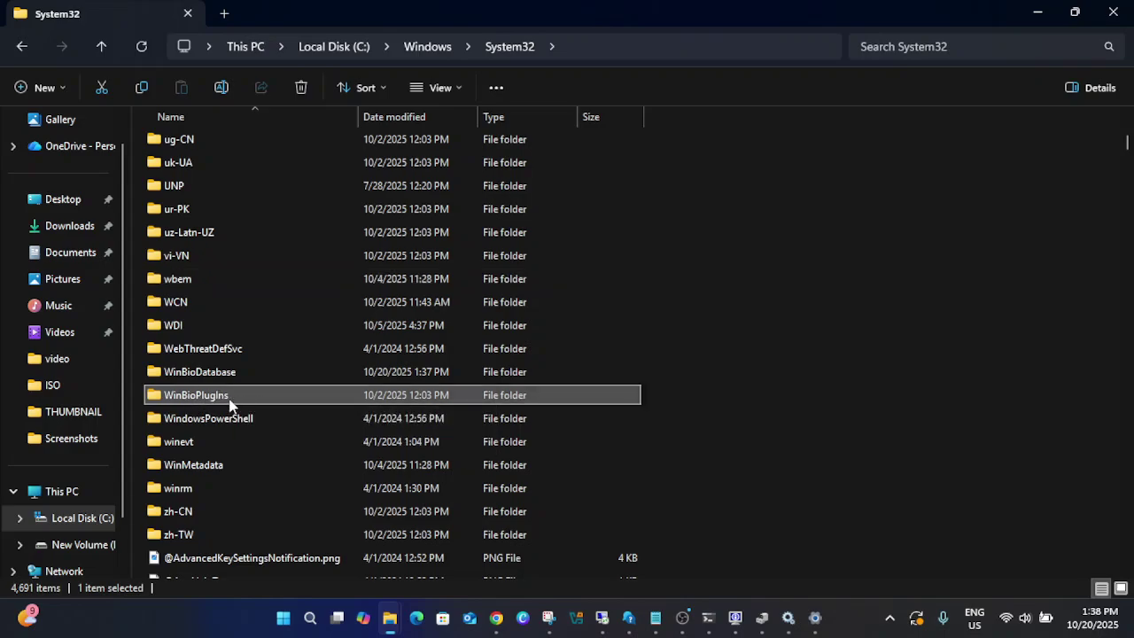
{"action": "double_click", "coordinate": [227, 396]}
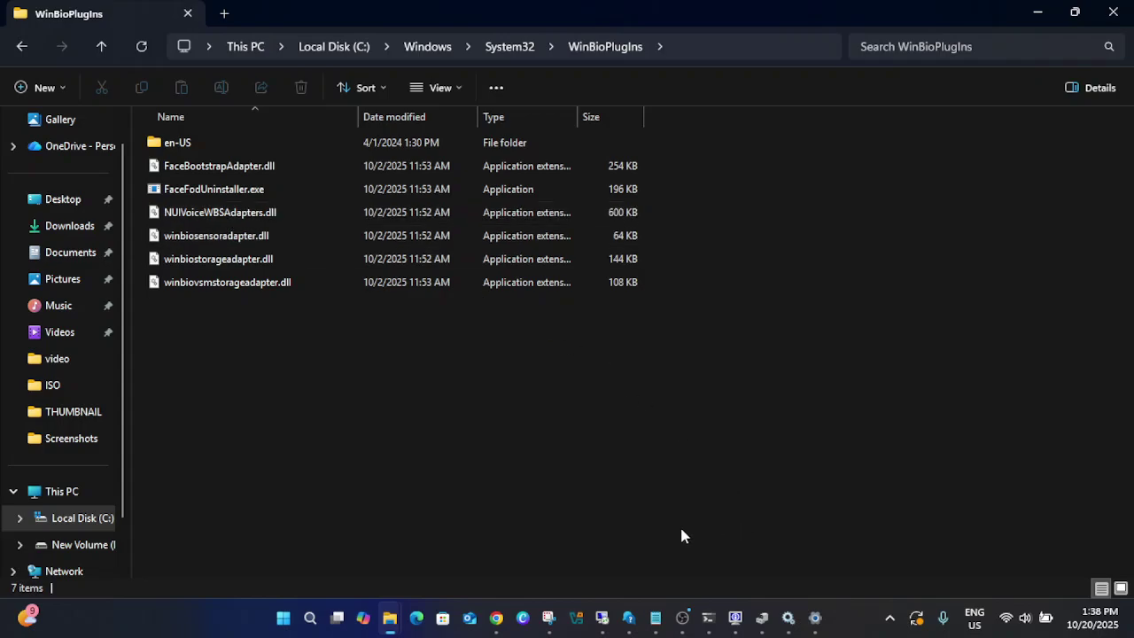
Step: Consult the Snipping Tool image on installing HelloFace and check the available actions for FaceFodUninstaller.exe in WinBioPlugIns
{"action": "left_click", "coordinate": [549, 617]}
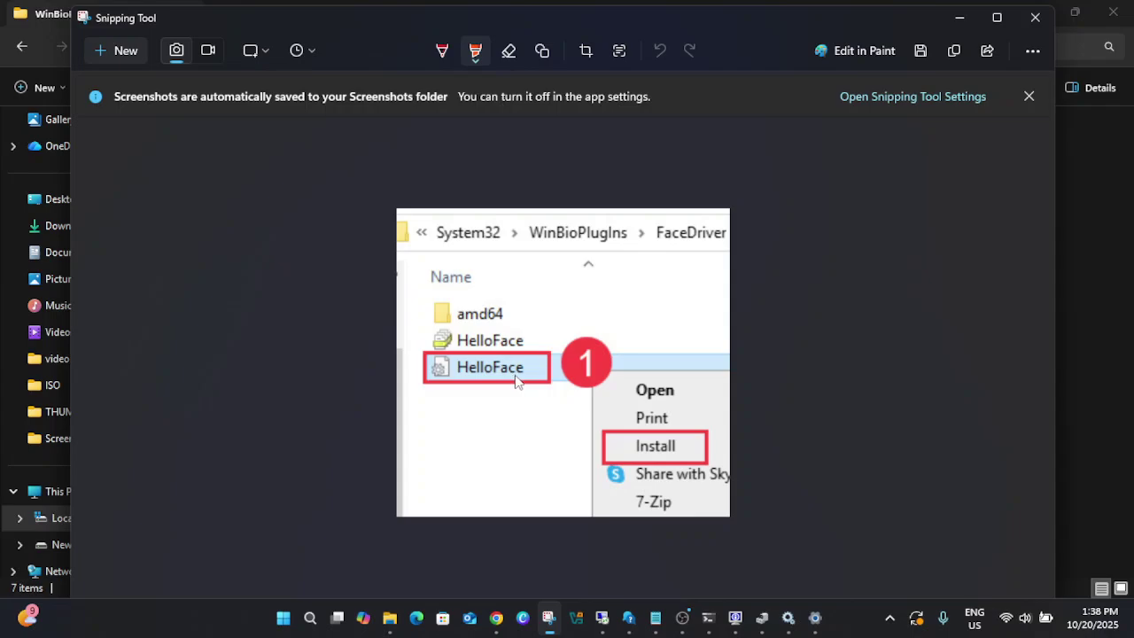
{"action": "left_click", "coordinate": [959, 17]}
{"action": "left_click", "coordinate": [241, 189]}
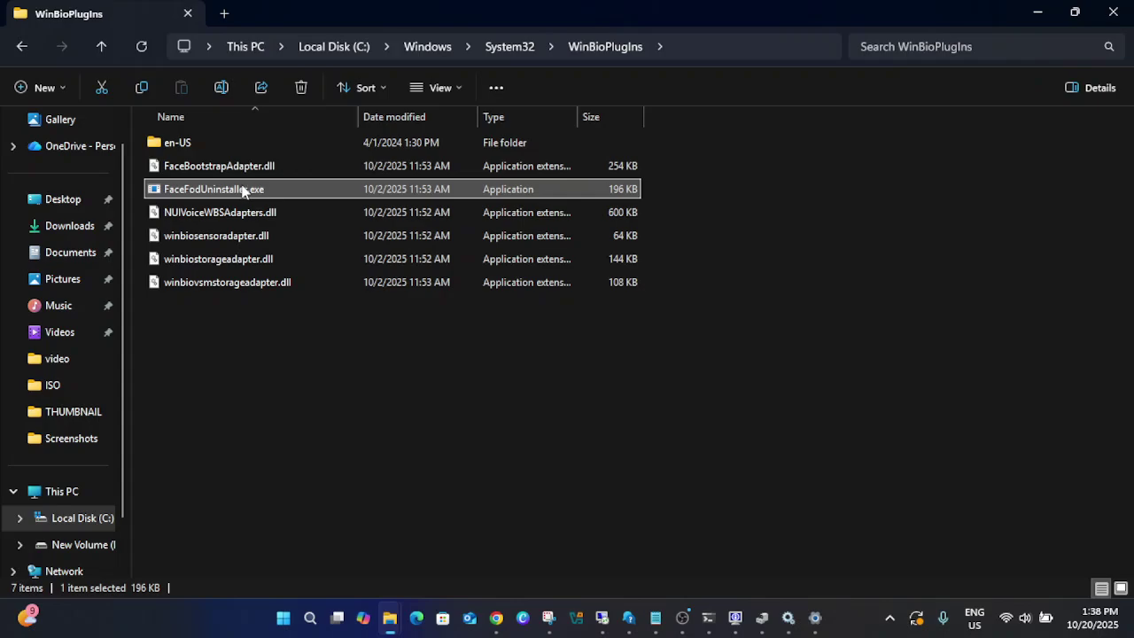
{"action": "right_click", "coordinate": [242, 190]}
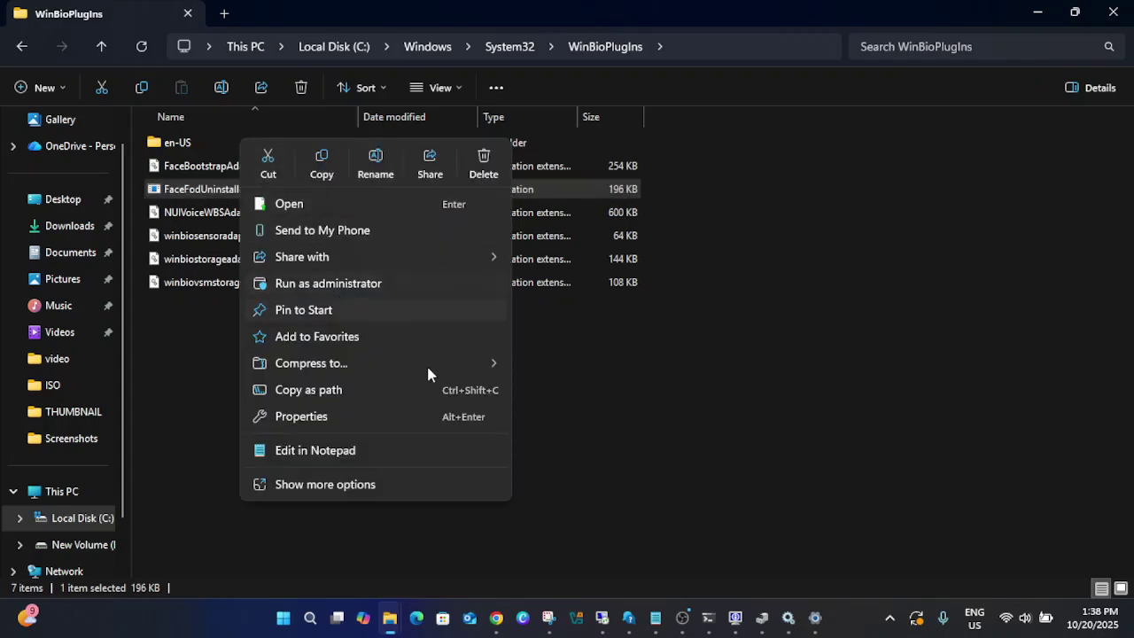
{"action": "left_click", "coordinate": [548, 617]}
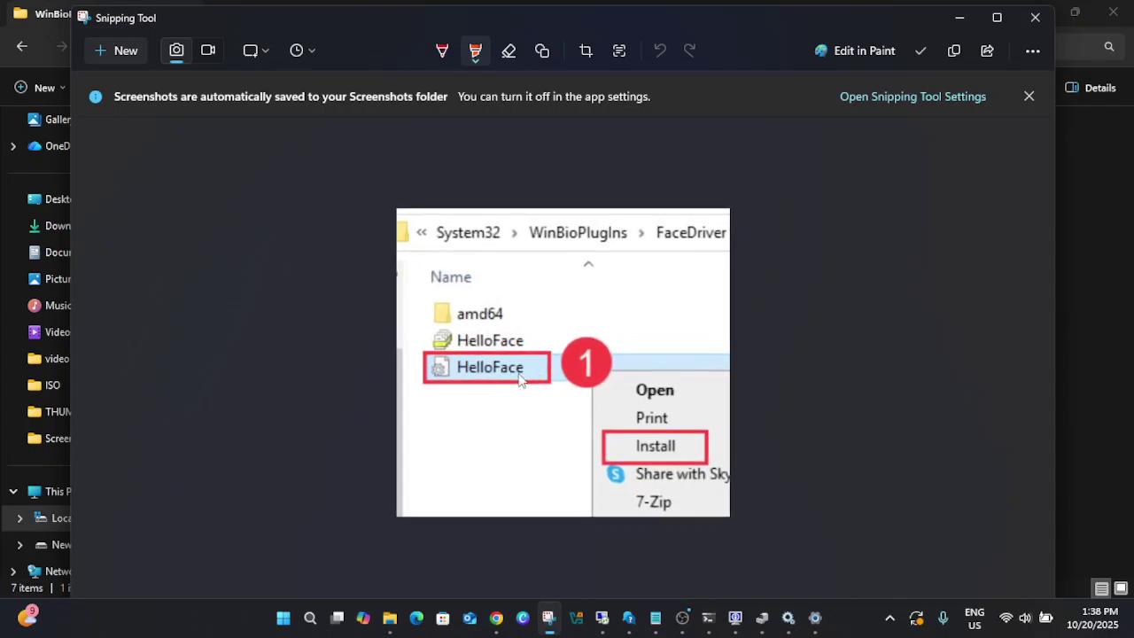
{"action": "left_click", "coordinate": [957, 21]}
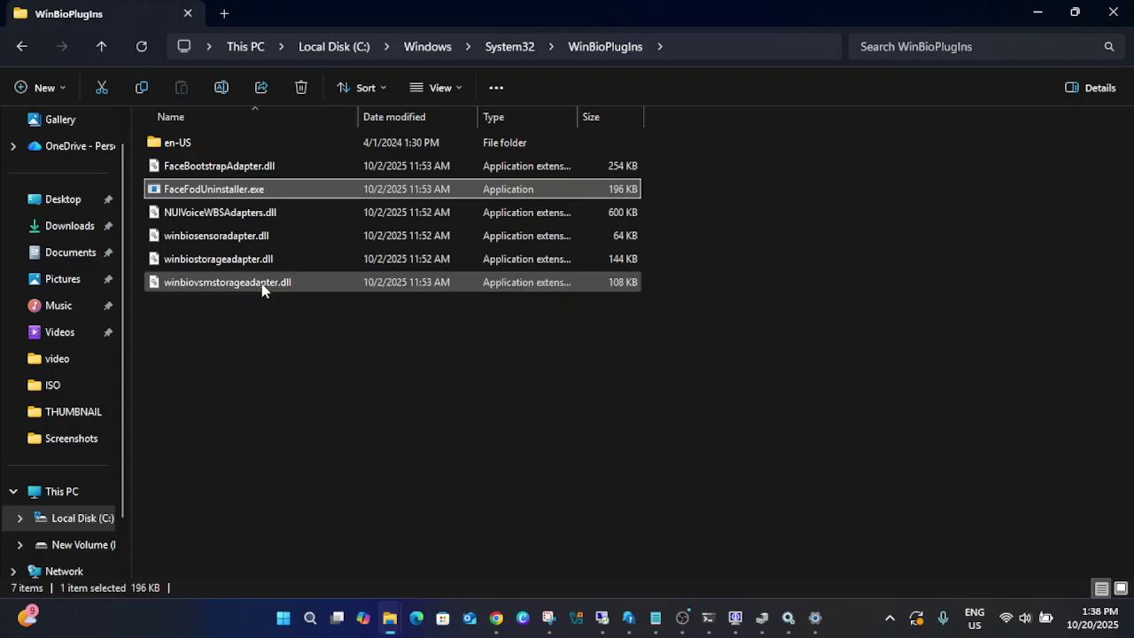
Step: View the power options for restarting the computer and dismiss them without choosing one
{"action": "left_click", "coordinate": [283, 617]}
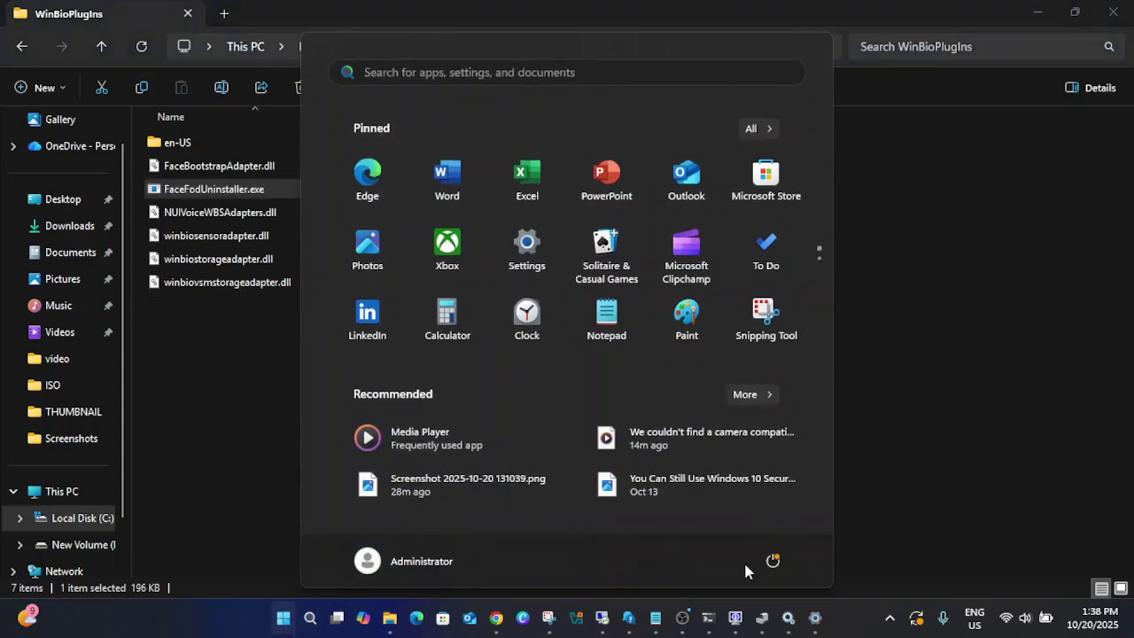
{"action": "left_click", "coordinate": [773, 561]}
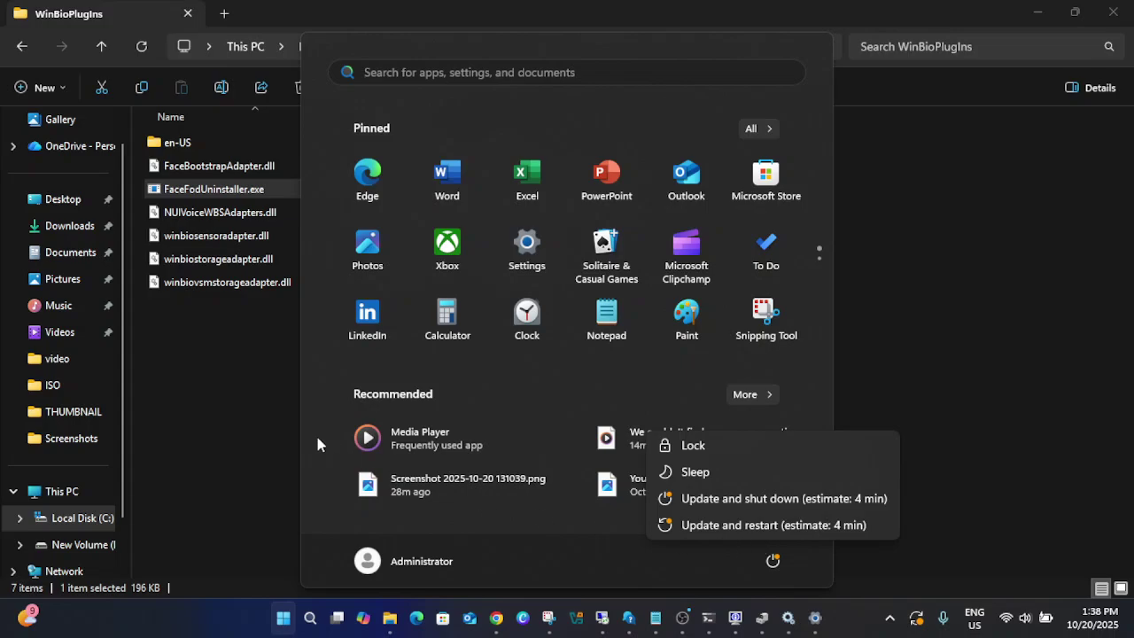
{"action": "left_click", "coordinate": [263, 458]}
Step: Close the WinBioPlugIns folder and the Services window, and refresh the desktop
{"action": "left_click", "coordinate": [1114, 14]}
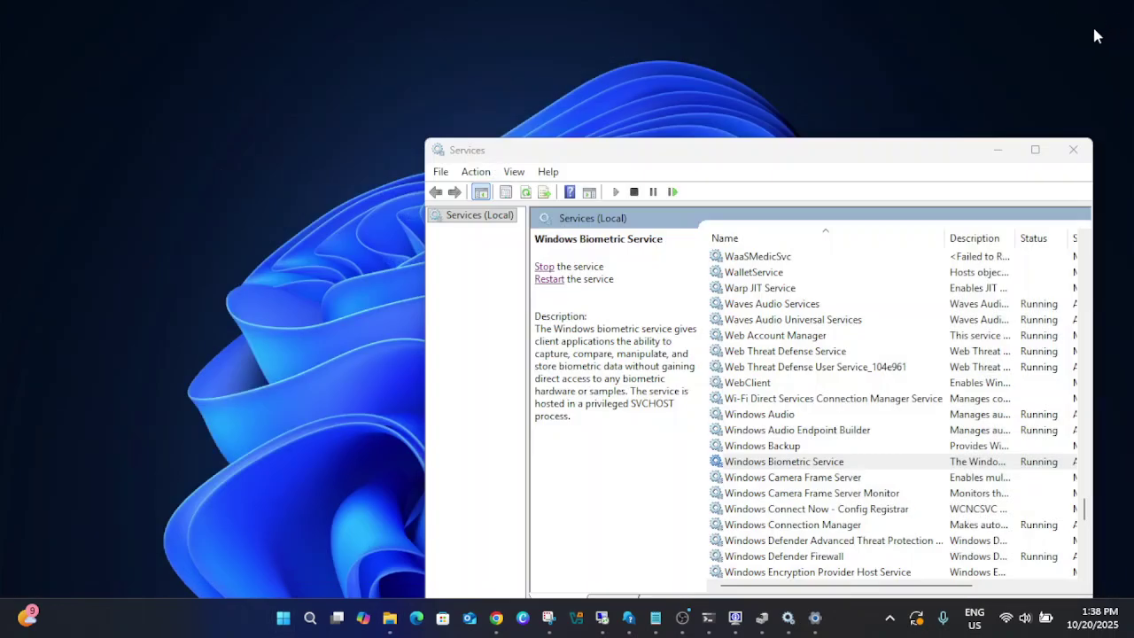
{"action": "left_click", "coordinate": [1072, 149]}
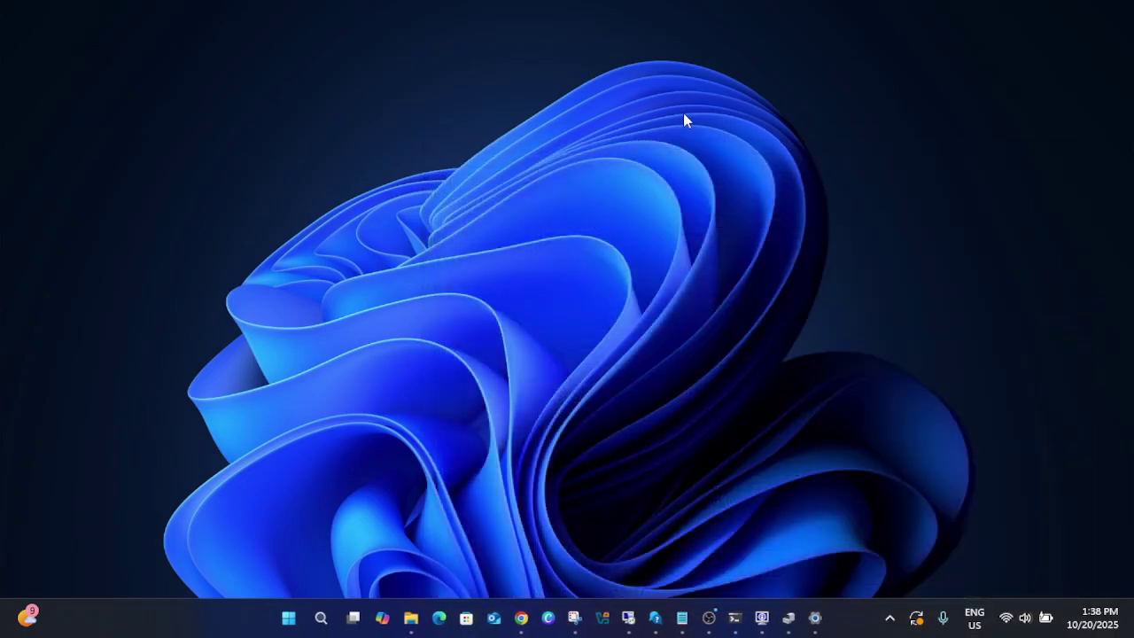
{"action": "right_click", "coordinate": [683, 114]}
{"action": "left_click", "coordinate": [753, 188]}
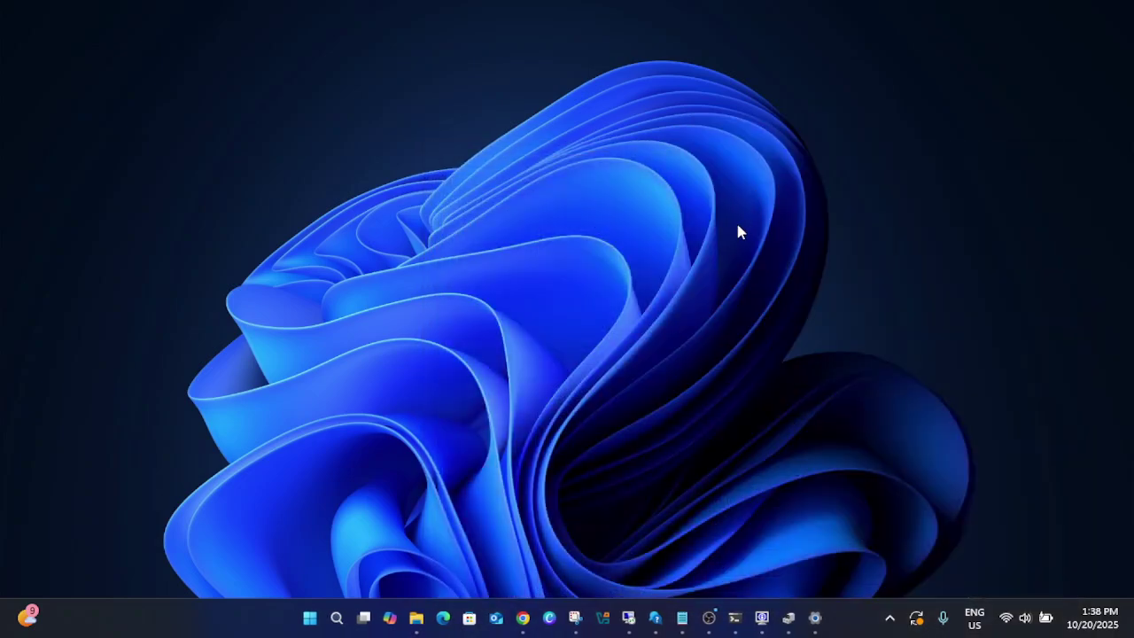
Step: Switch to Settings and open the feature list under the System Optional features page
{"action": "left_click", "coordinate": [815, 617]}
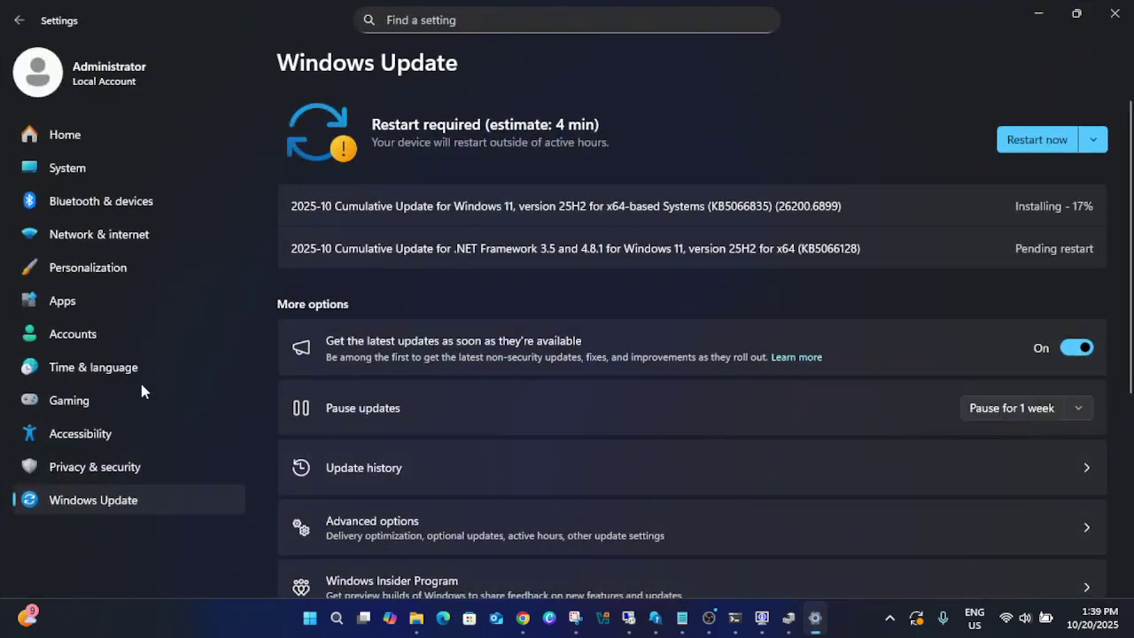
{"action": "left_click", "coordinate": [80, 169]}
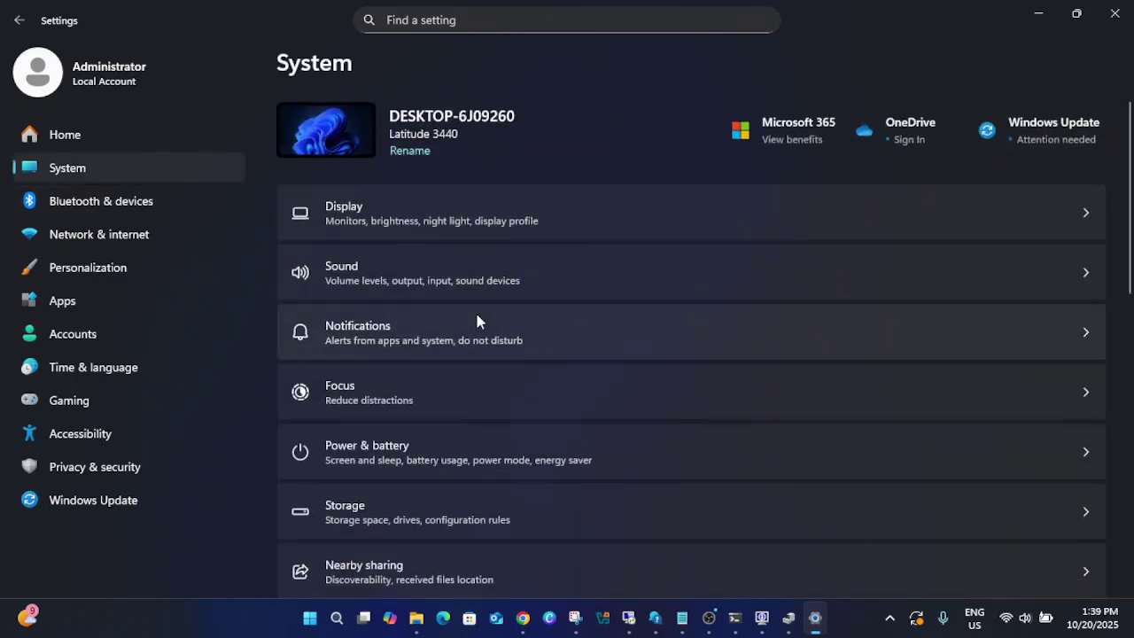
{"action": "scroll", "coordinate": [453, 381], "scroll_direction": "down", "scroll_amount": 3}
{"action": "scroll", "coordinate": [453, 381], "scroll_direction": "down", "scroll_amount": 5}
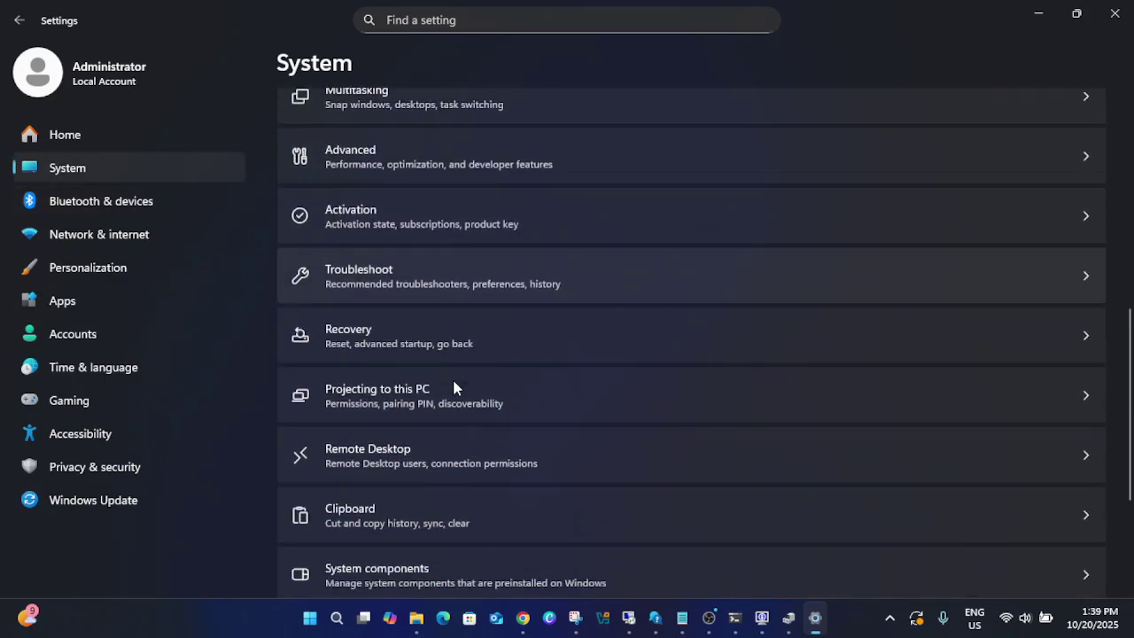
{"action": "left_click", "coordinate": [448, 492]}
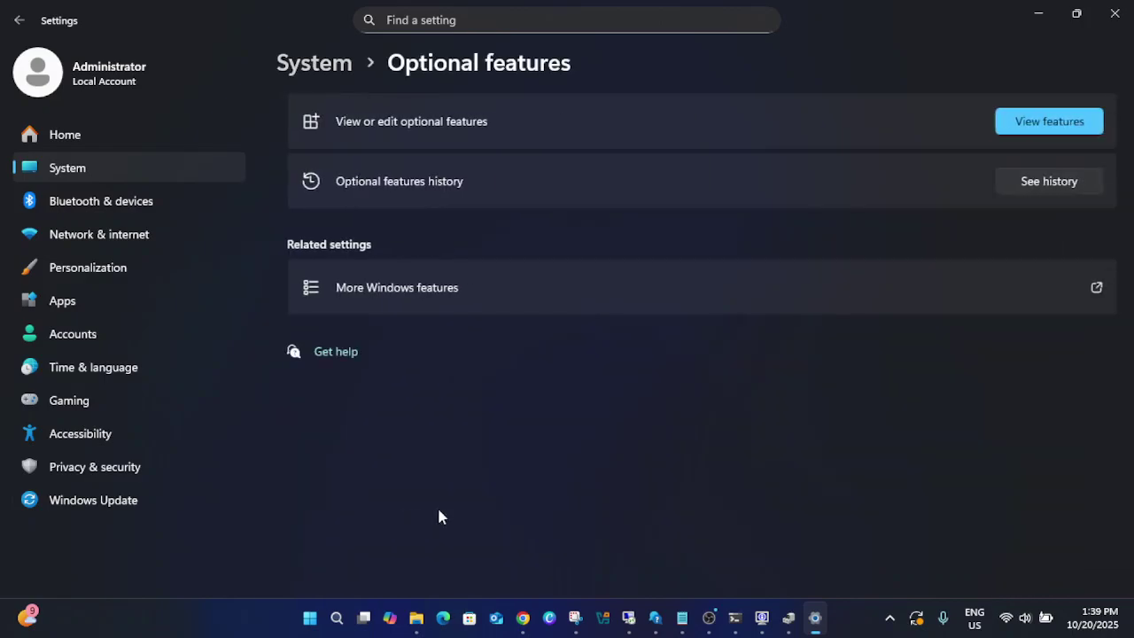
{"action": "left_click", "coordinate": [1032, 126]}
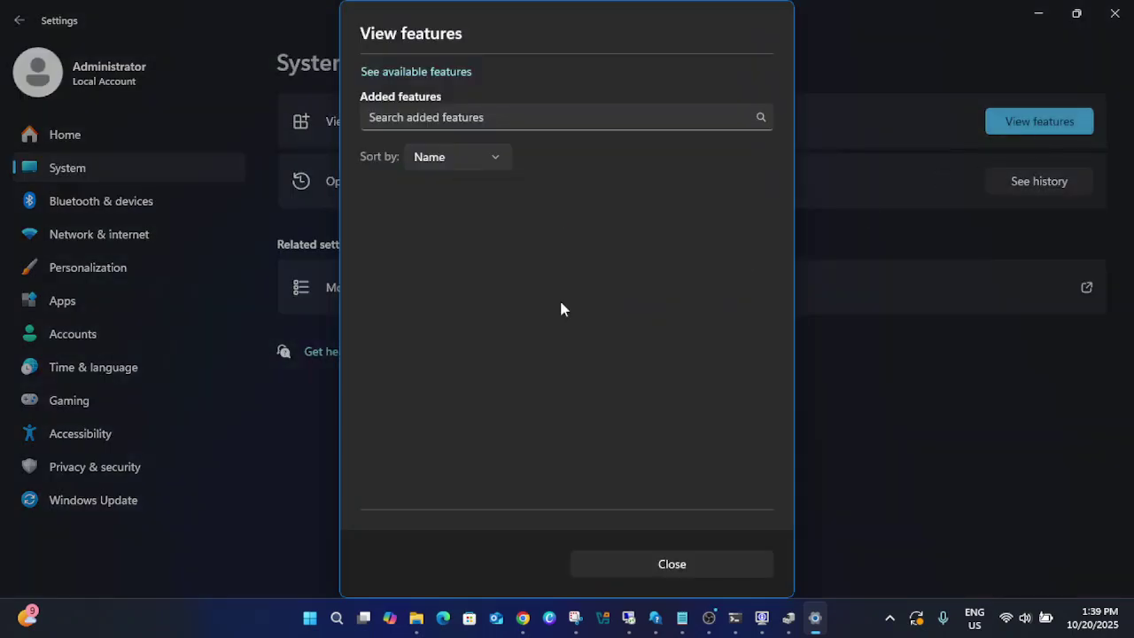
Step: Search the added optional features for Windows Hello and clear the search
{"action": "left_click", "coordinate": [428, 122]}
{"action": "type", "text": "windo"}
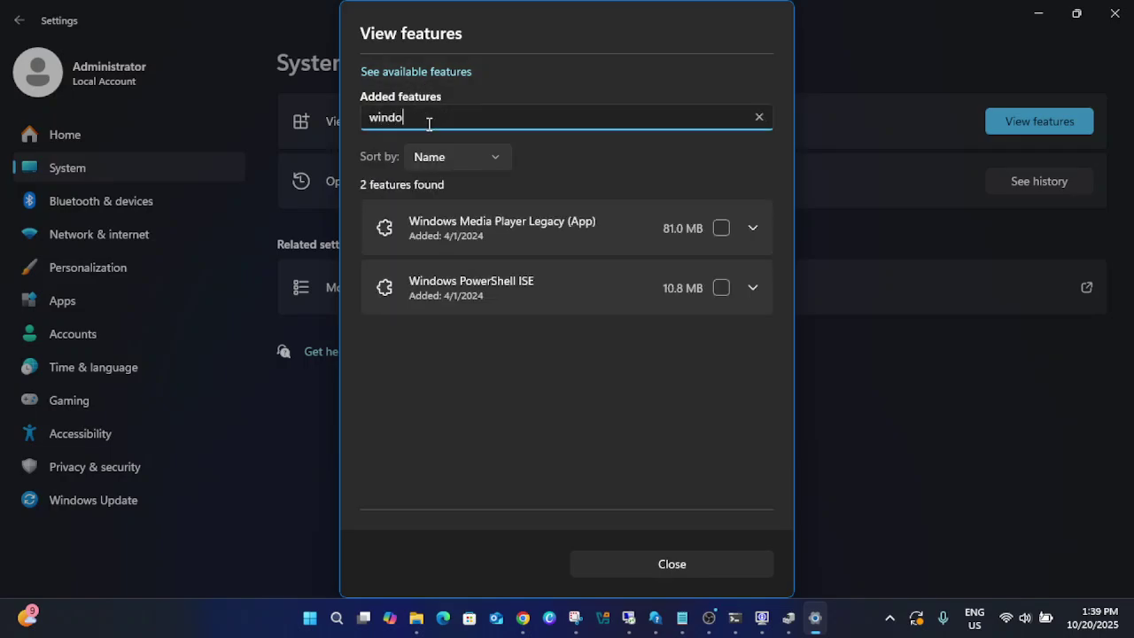
{"action": "type", "text": "ws hell"}
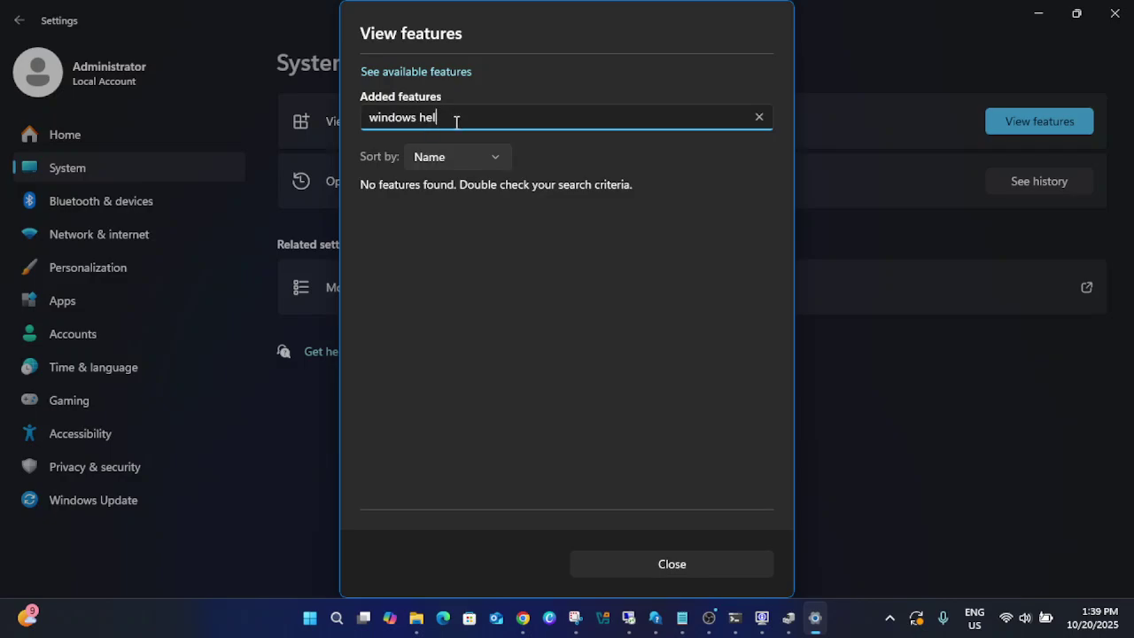
{"action": "key", "text": "ctrl+a"}
{"action": "key", "text": "BackSpace"}
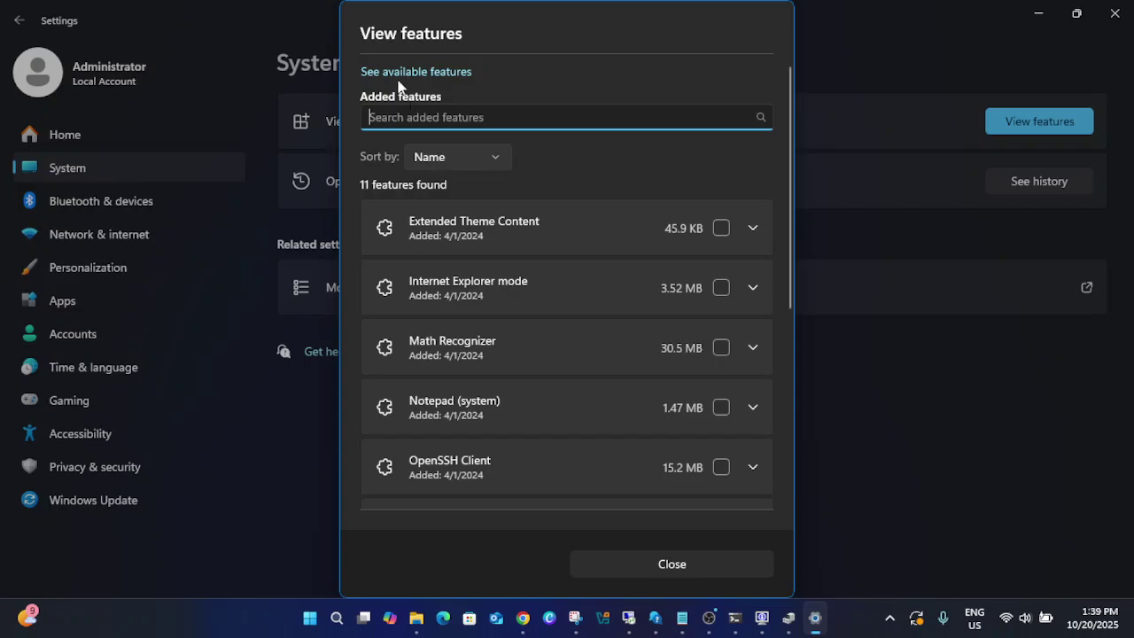
Step: Search the available optional features for "windows hel" and add Facial Recognition (Windows Hello)
{"action": "left_click", "coordinate": [394, 80]}
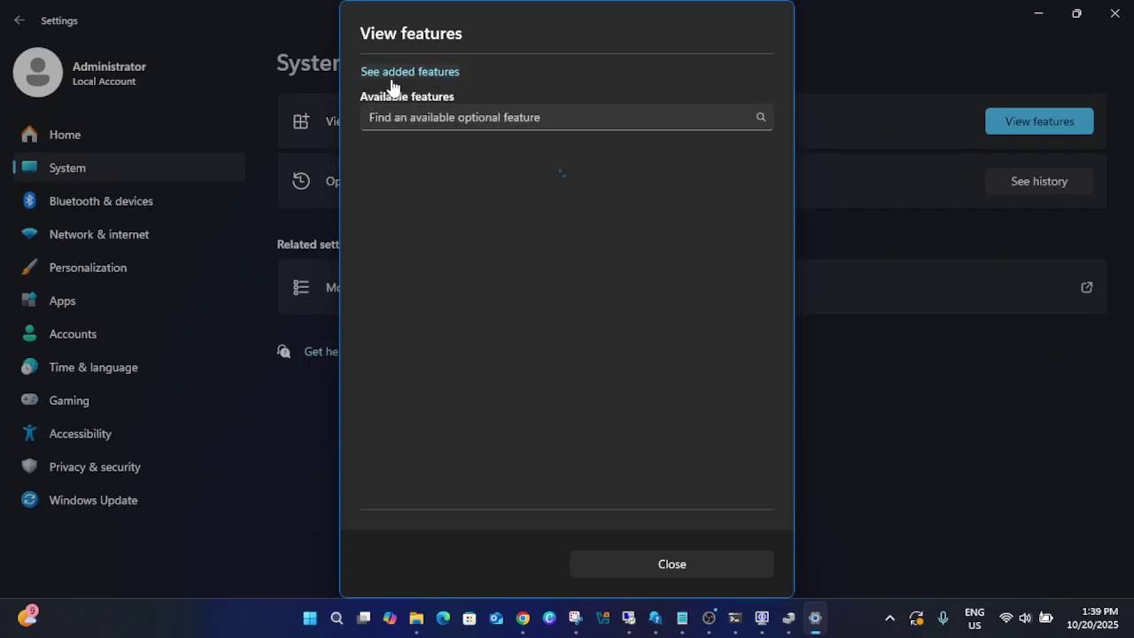
{"action": "left_click", "coordinate": [472, 124]}
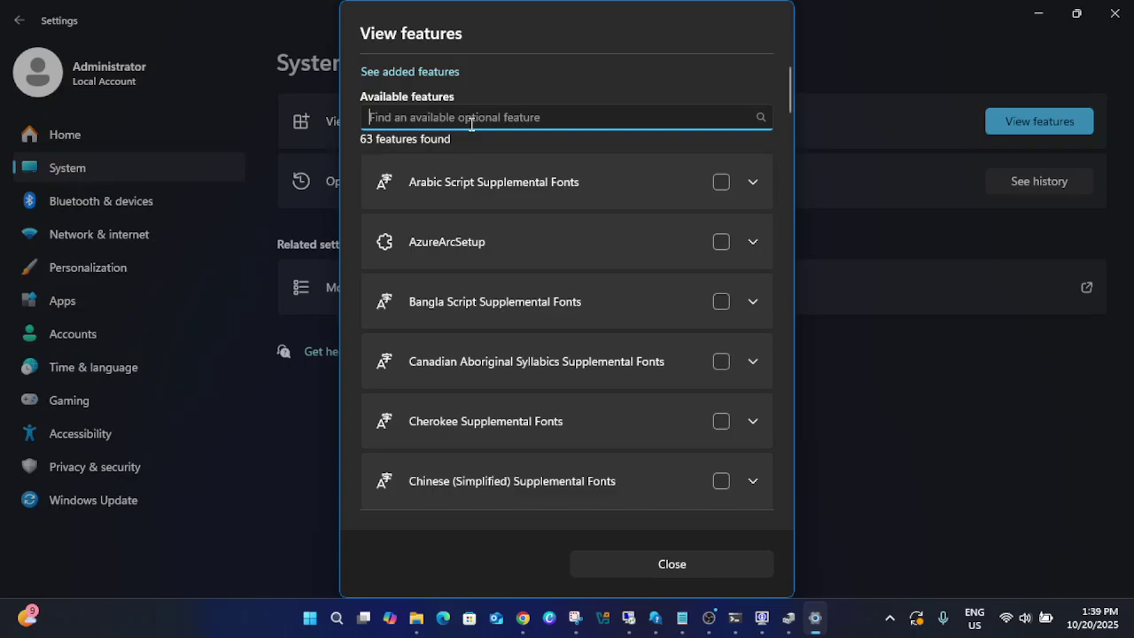
{"action": "type", "text": "windows hel"}
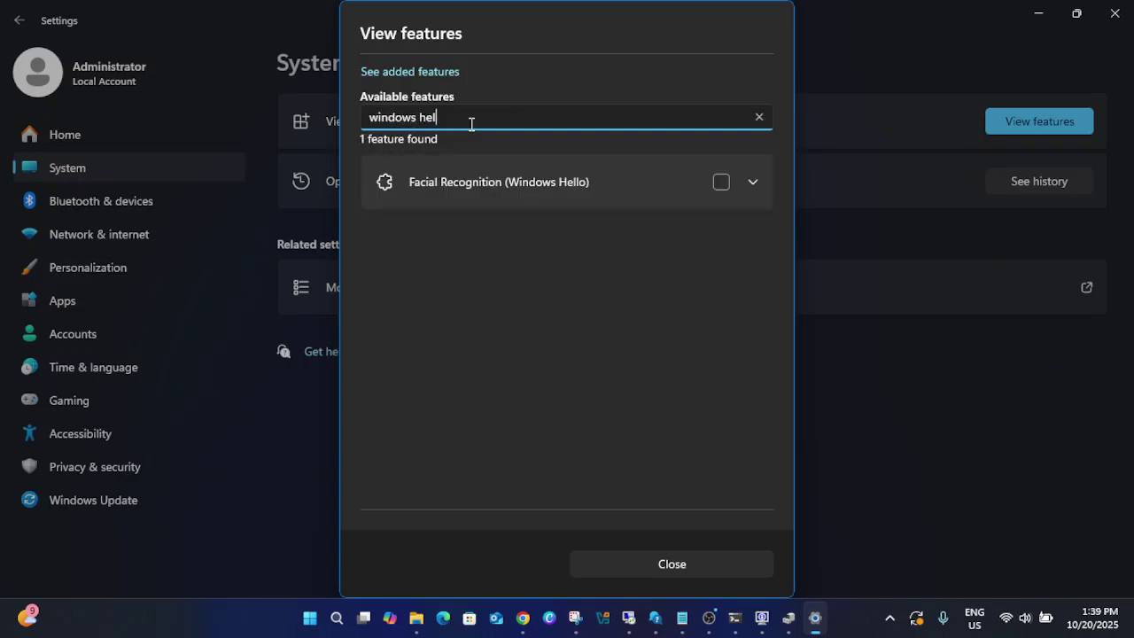
{"action": "left_click", "coordinate": [723, 184]}
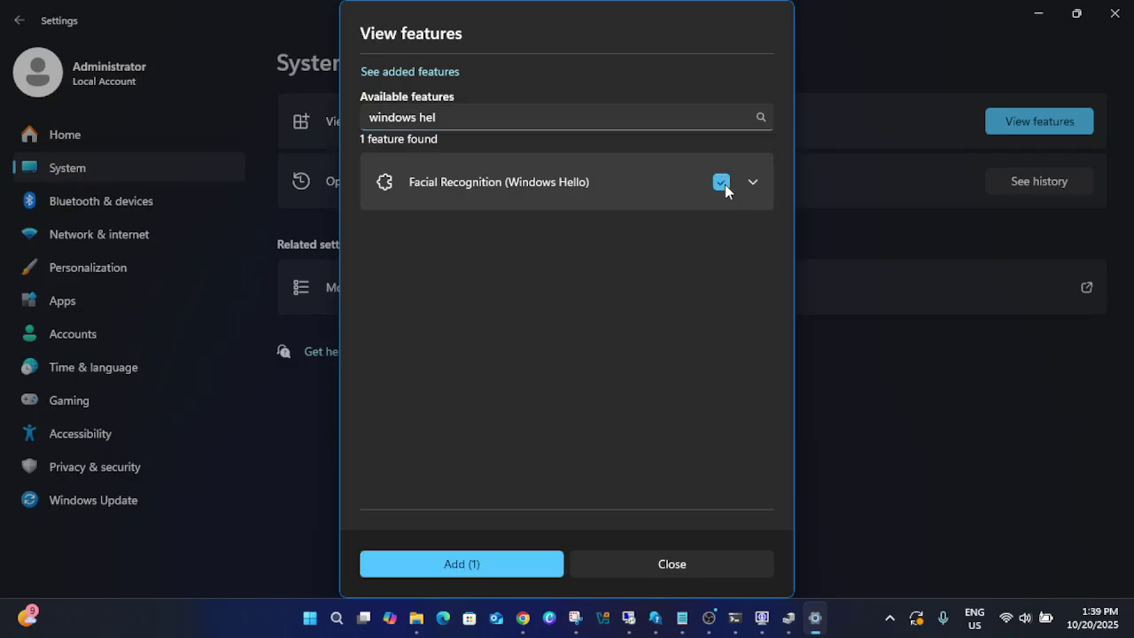
{"action": "left_click", "coordinate": [460, 567]}
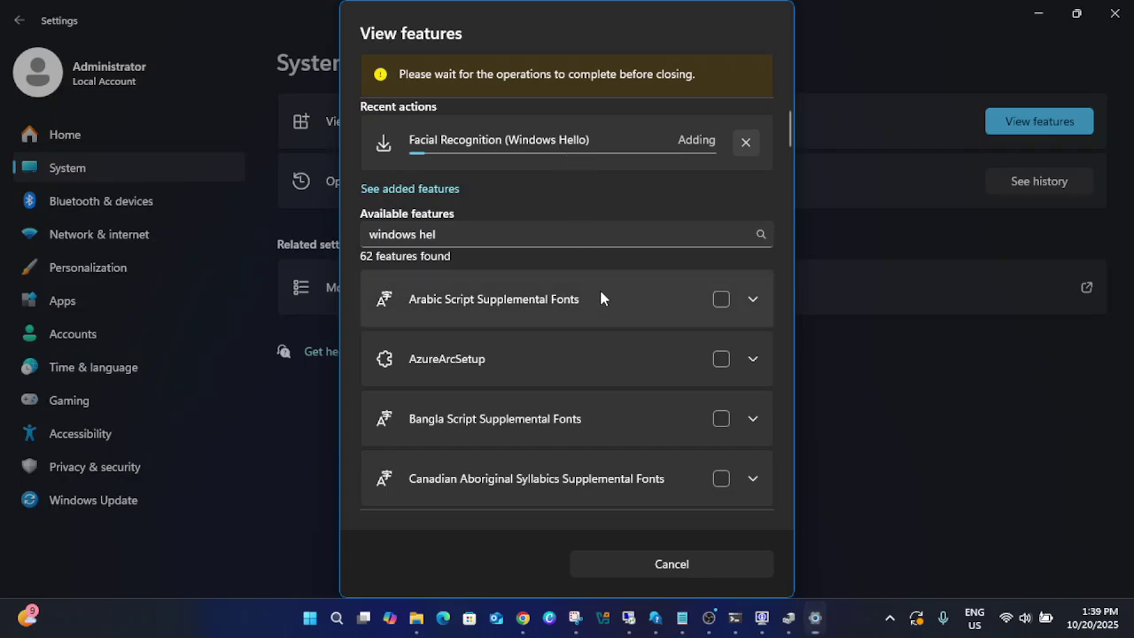
Step: Show the desktop while the feature is being added and refresh it
{"action": "key", "text": "super+d"}
{"action": "right_click", "coordinate": [555, 174]}
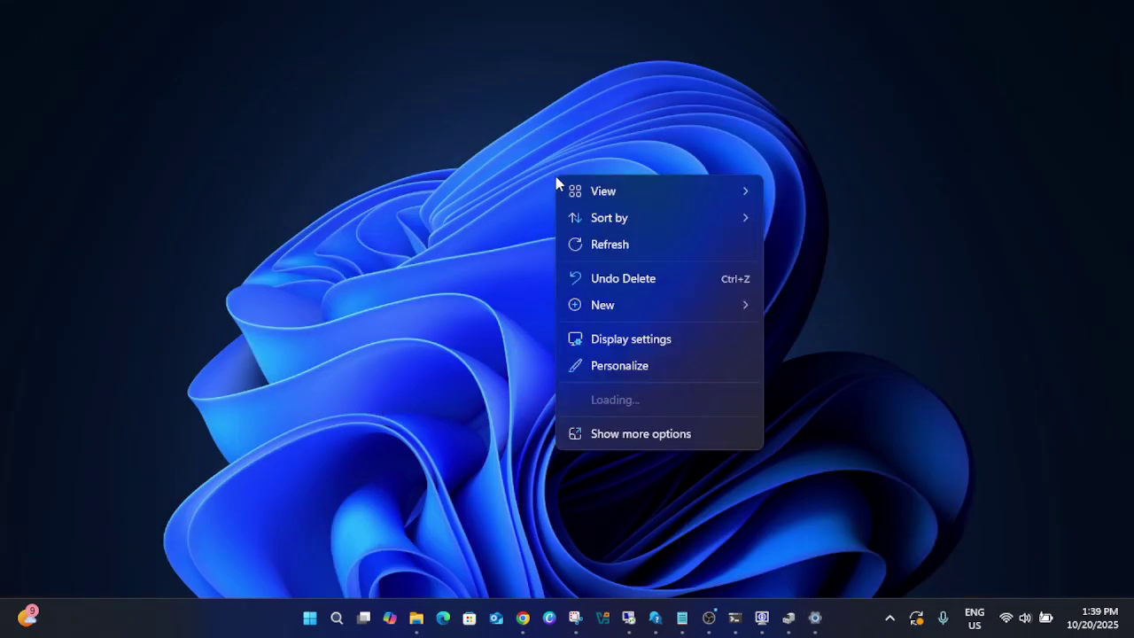
{"action": "left_click", "coordinate": [602, 245]}
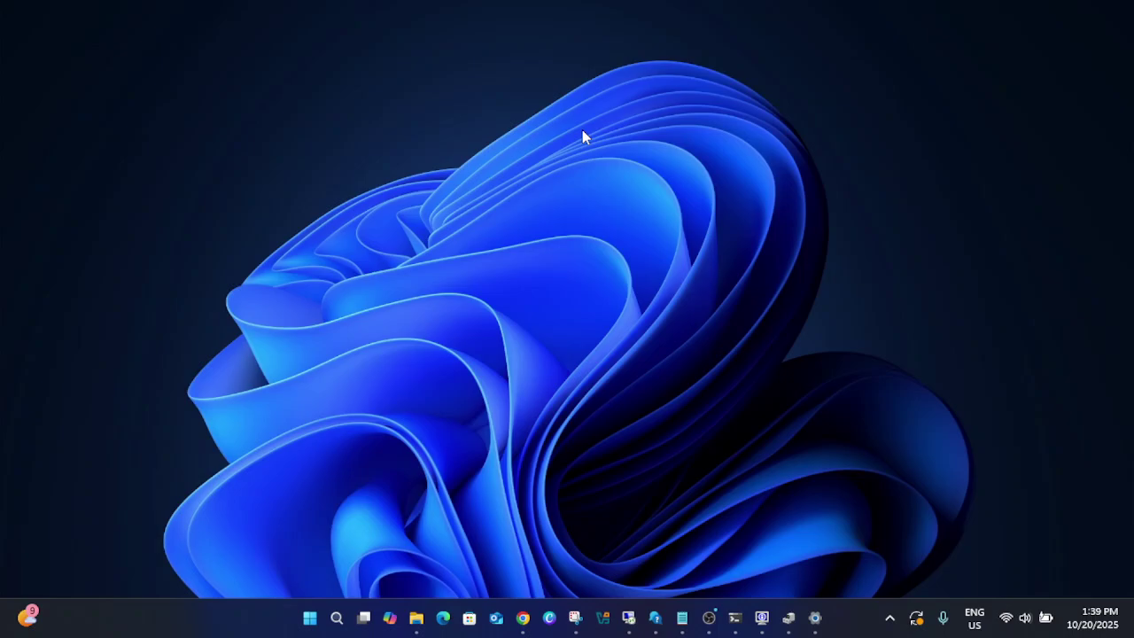
Step: Review the sfc /scannow command in the Command Prompt, minimize that window and refresh the desktop
{"action": "left_click", "coordinate": [735, 618]}
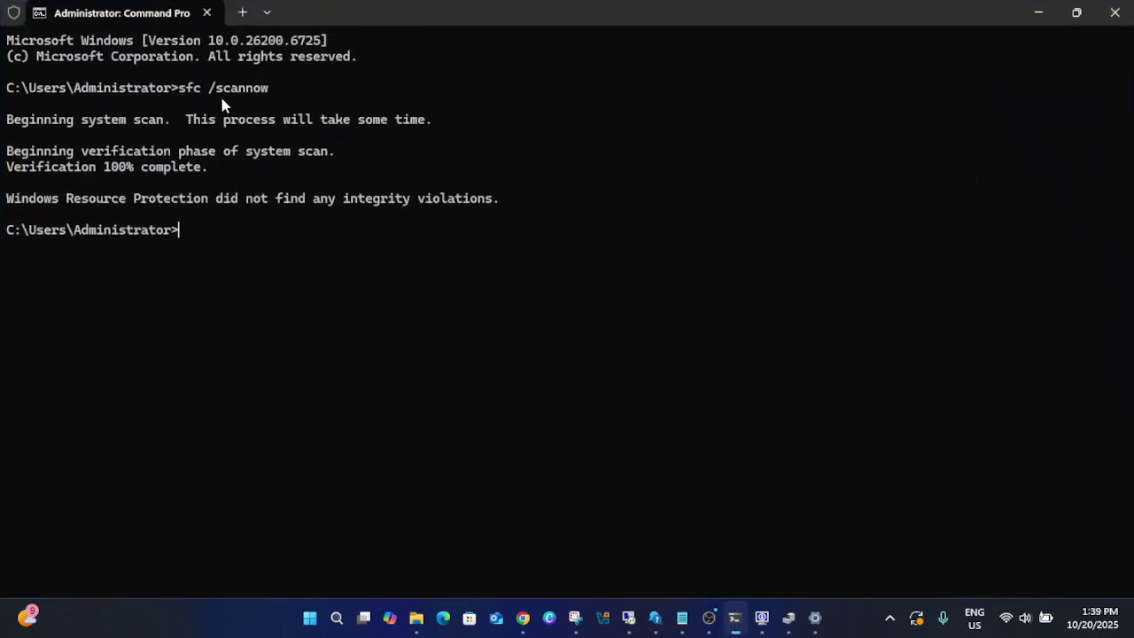
{"action": "left_click_drag", "start_coordinate": [181, 92], "coordinate": [274, 96]}
{"action": "left_click", "coordinate": [1038, 14]}
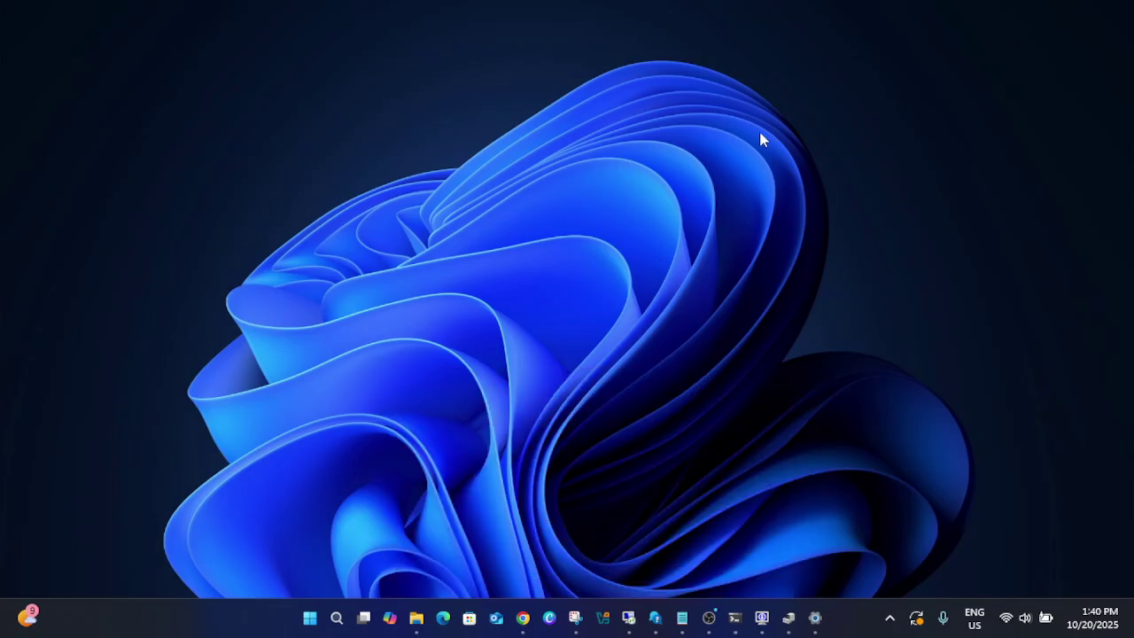
{"action": "right_click", "coordinate": [760, 139]}
{"action": "left_click", "coordinate": [817, 205]}
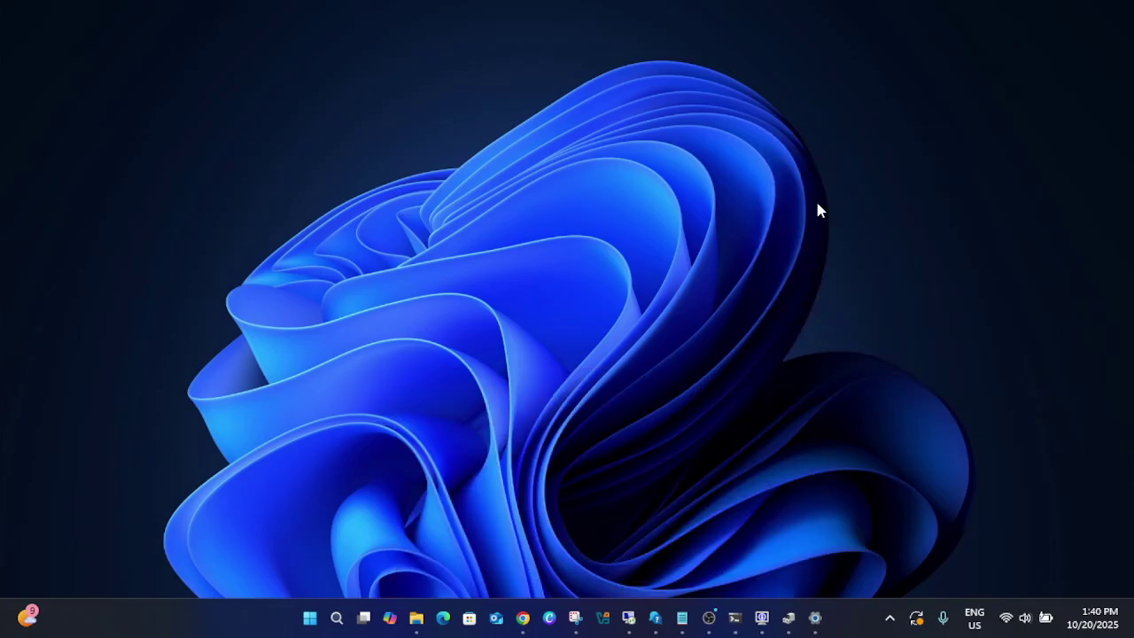